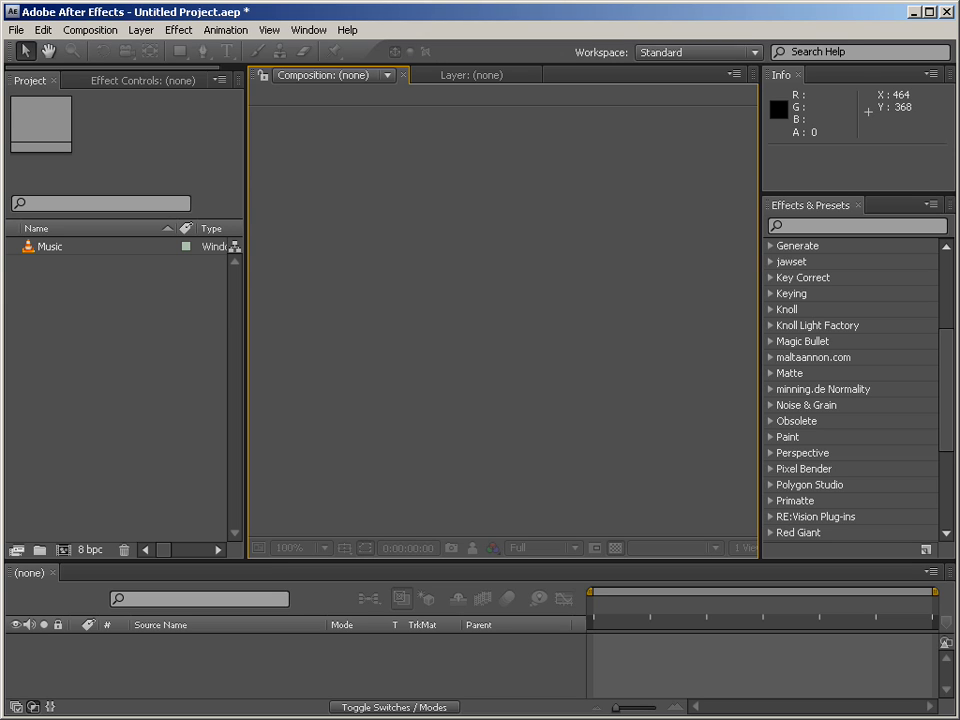
# Step: Create the Music 2 composition from the Music audio and move to about five seconds
pyautogui.moveTo(45, 250); pyautogui.dragTo(62, 551)
pyautogui.click(40, 250)
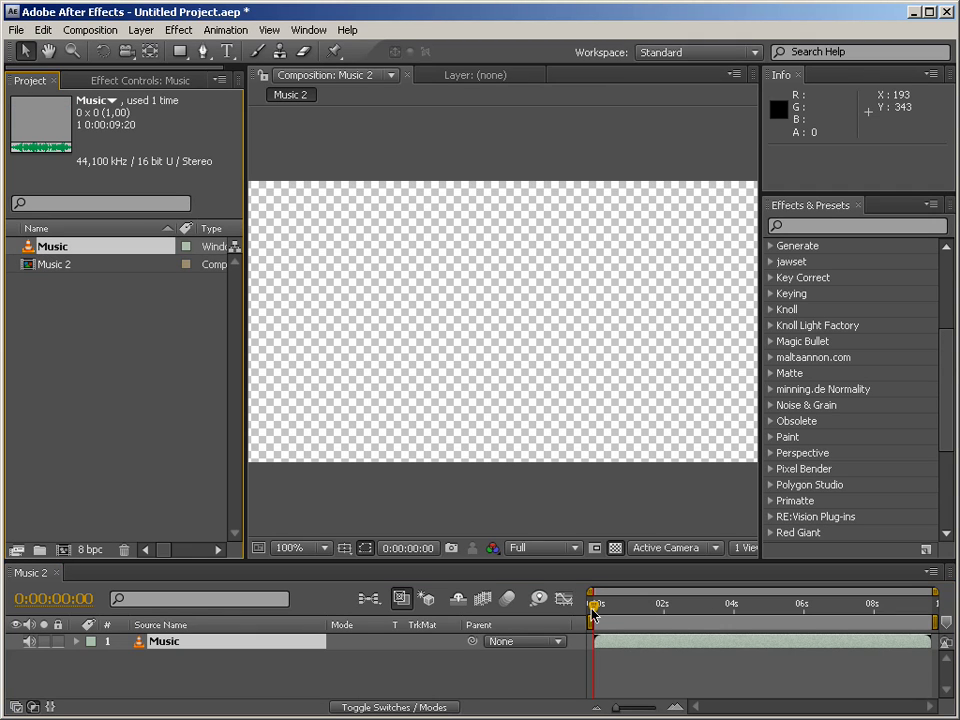
pyautogui.moveTo(595, 607)
pyautogui.mouseDown()
pyautogui.moveTo(786, 620)
pyautogui.moveTo(902, 610)
pyautogui.moveTo(594, 612)
pyautogui.mouseUp()
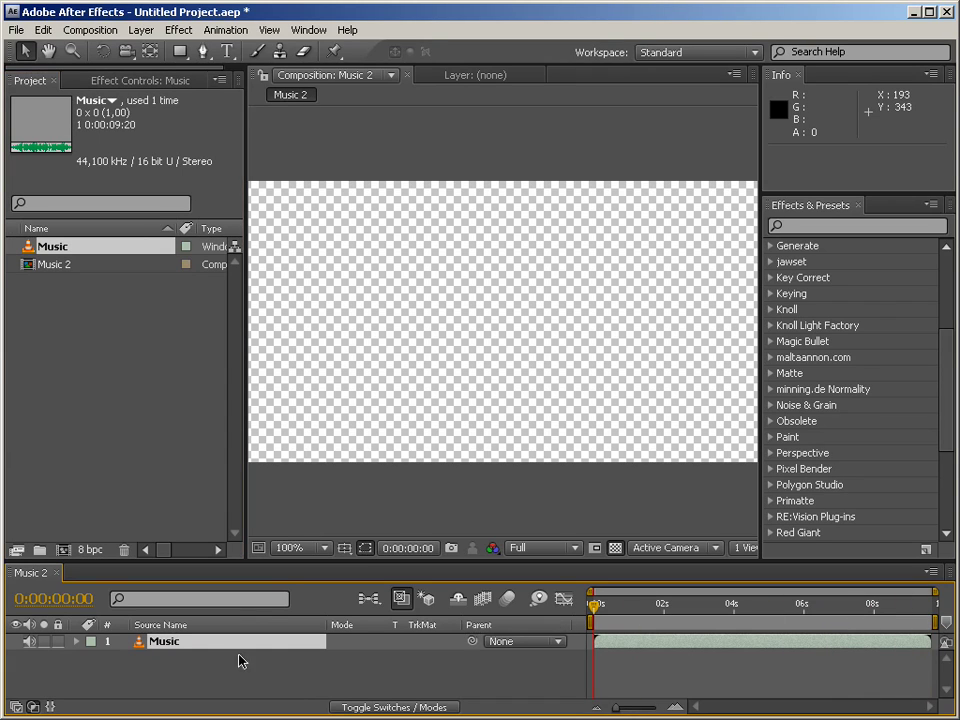
# Step: Add a comp-sized black solid, Black Solid 1, above the Music layer
pyautogui.rightClick(80, 302)
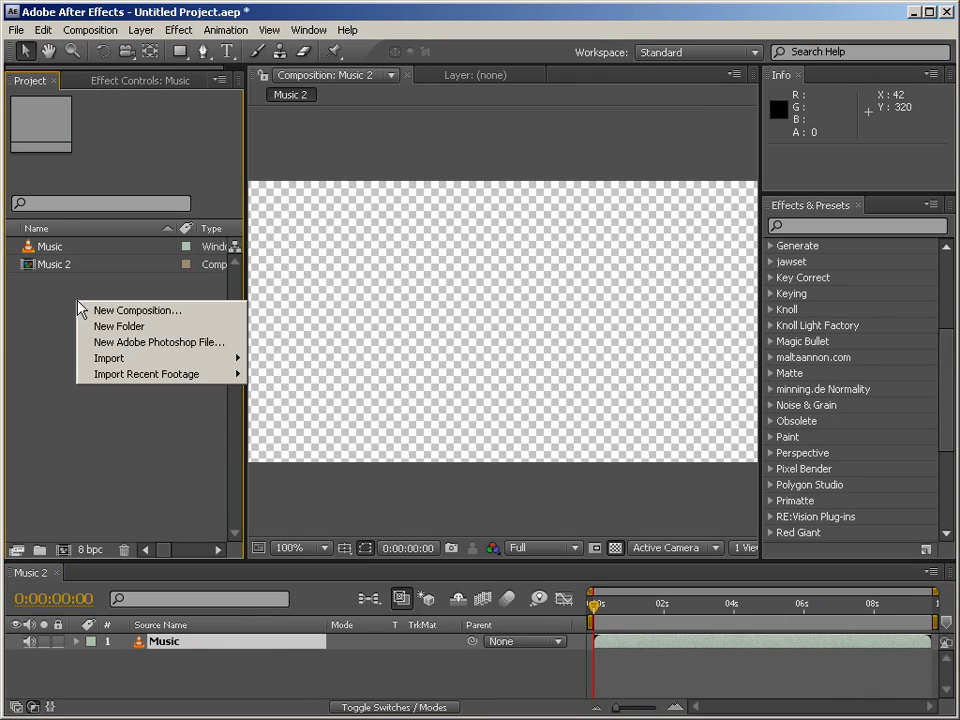
pyautogui.rightClick(375, 306)
pyautogui.moveTo(400, 318)
pyautogui.click(690, 357)
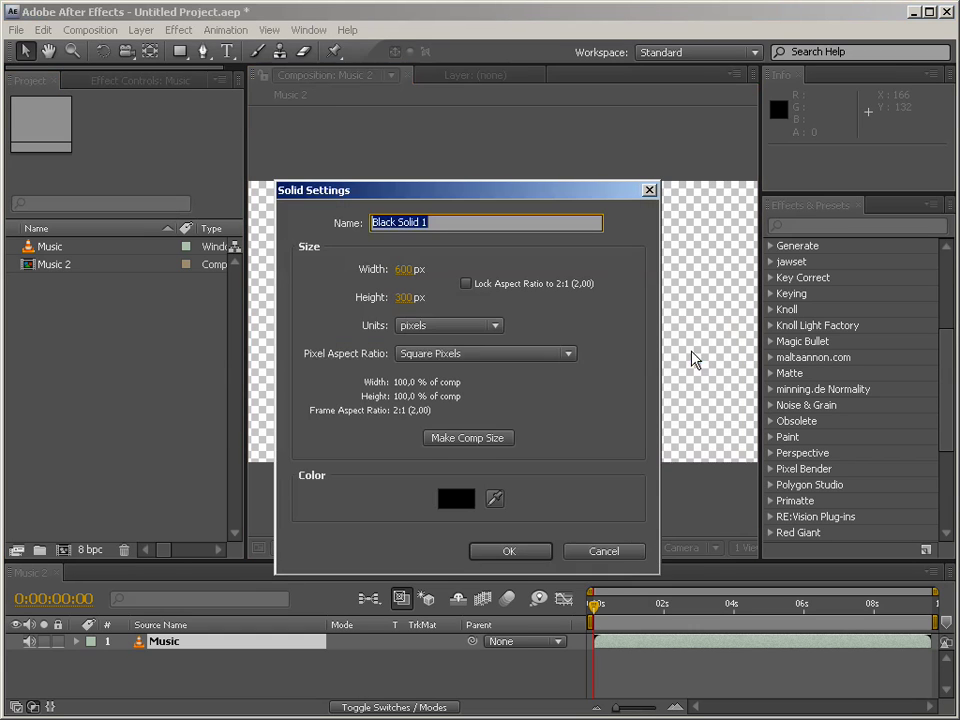
pyautogui.click(506, 551)
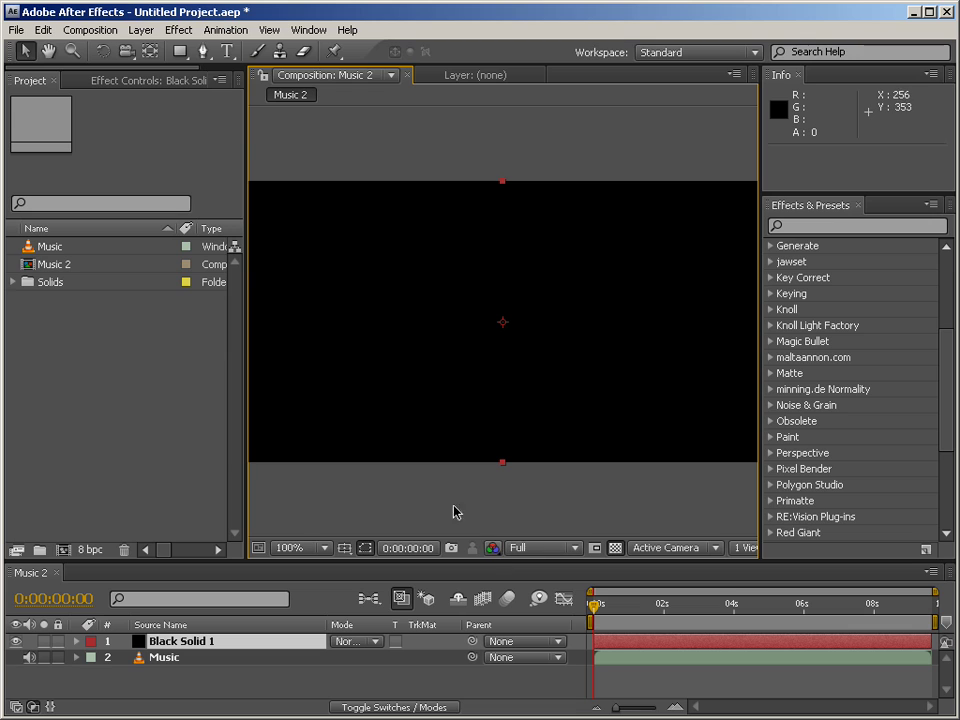
# Step: Apply Generate > Audio Spectrum to Black Solid 1 and enlarge the viewer and Effect Controls panels
pyautogui.moveTo(246, 448); pyautogui.dragTo(153, 446)
pyautogui.click(855, 229)
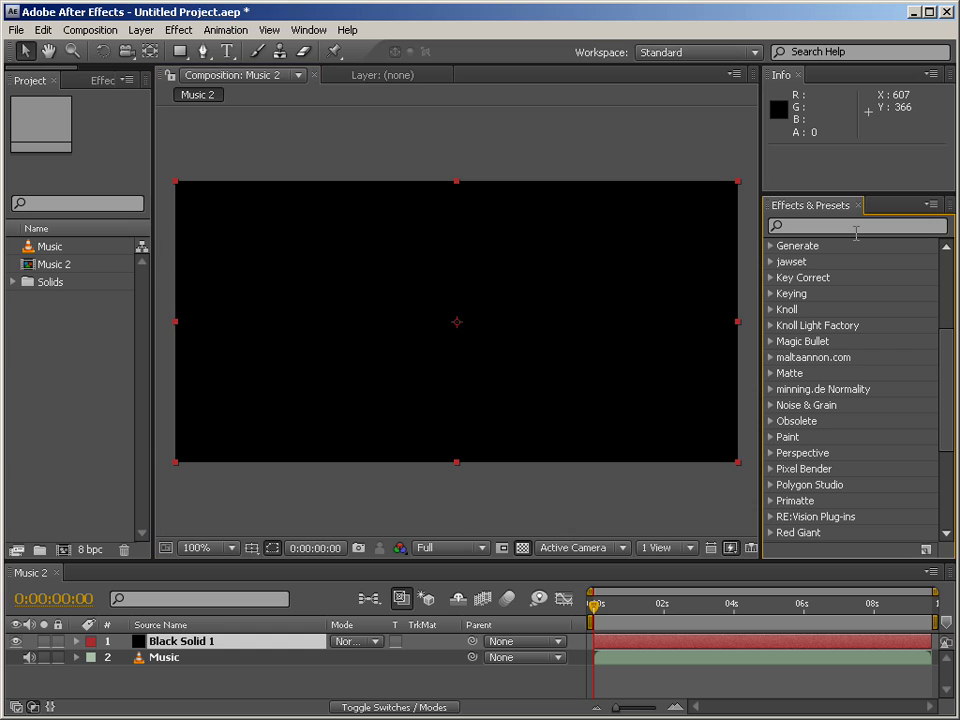
pyautogui.click(769, 246)
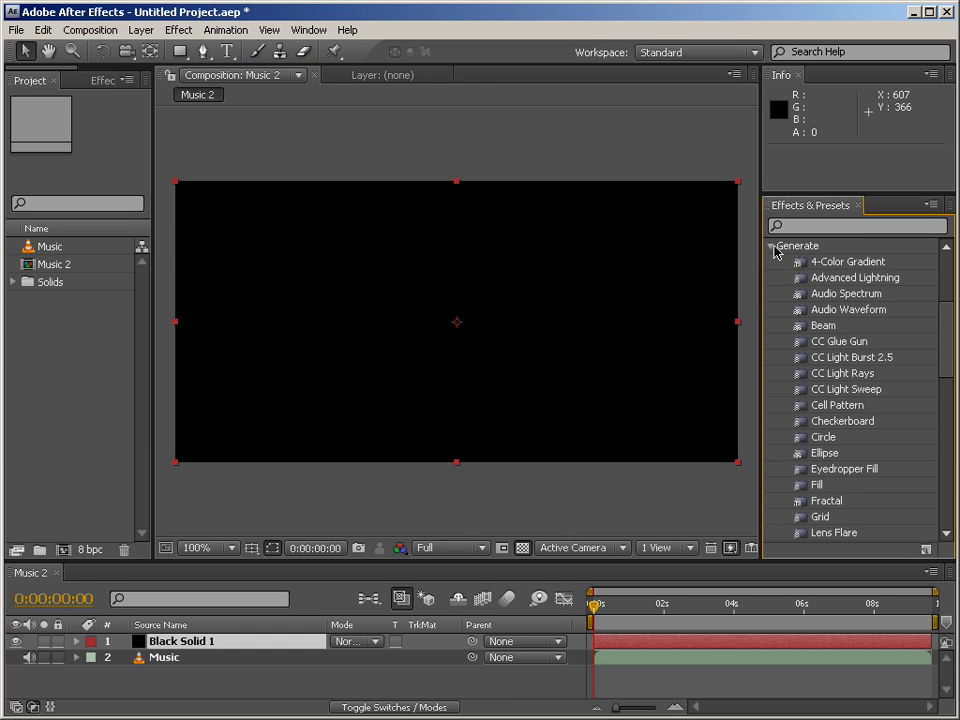
pyautogui.click(845, 294)
pyautogui.moveTo(845, 294); pyautogui.dragTo(560, 320)
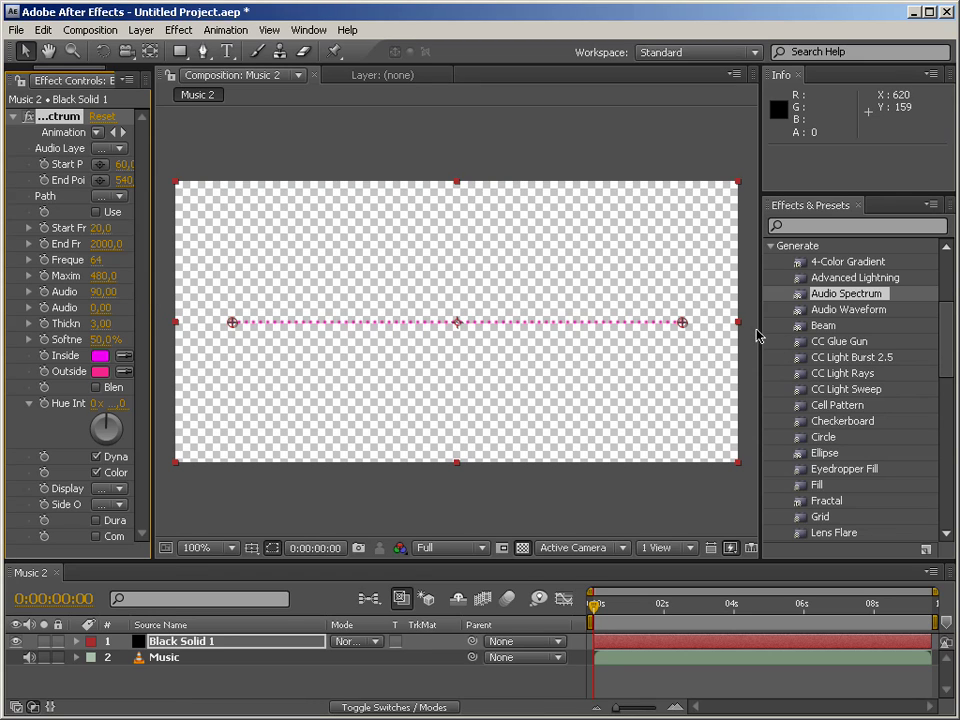
pyautogui.moveTo(761, 328); pyautogui.dragTo(905, 332)
pyautogui.moveTo(153, 357); pyautogui.dragTo(312, 355)
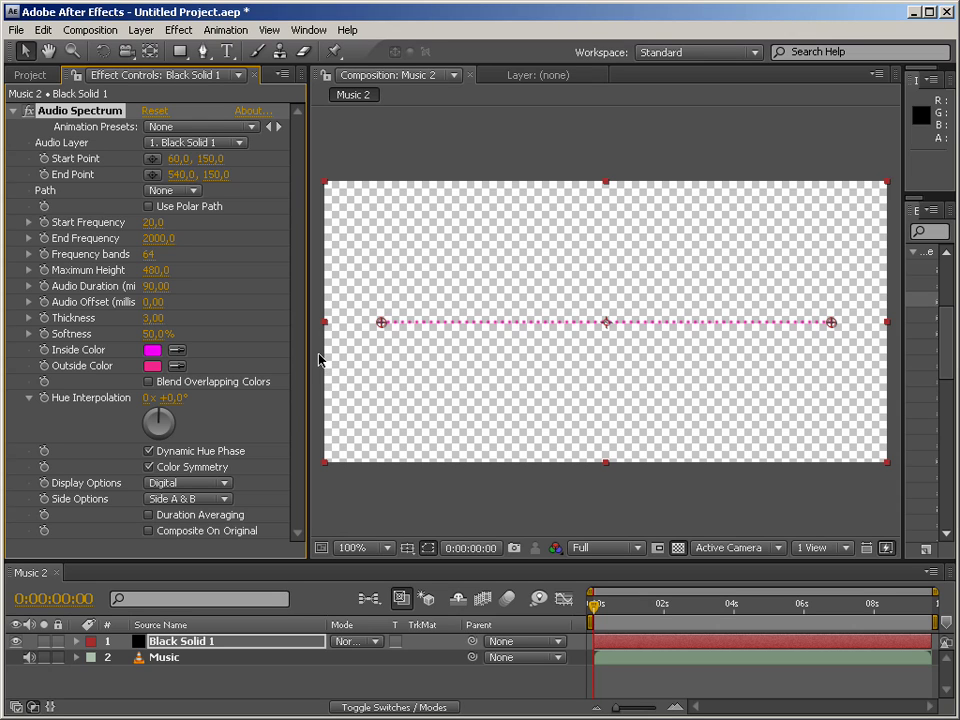
# Step: Set Audio Layer to 2. Music and scrub the timeline to watch the pink bars react
pyautogui.click(232, 143)
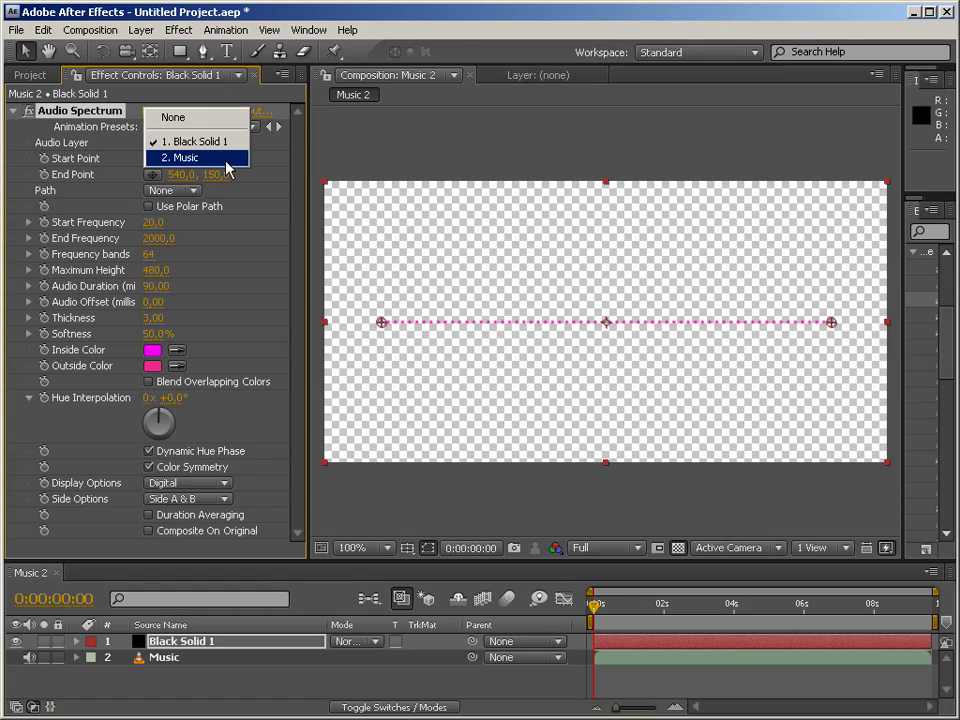
pyautogui.click(228, 158)
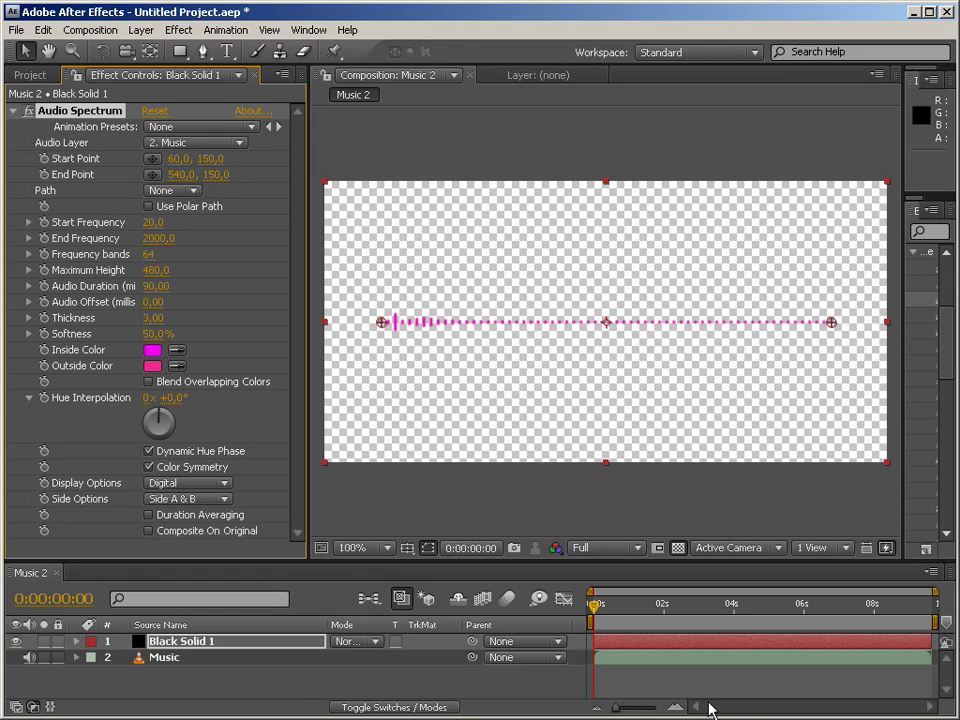
pyautogui.moveTo(596, 606)
pyautogui.mouseDown()
pyautogui.moveTo(604, 614)
pyautogui.moveTo(887, 614)
pyautogui.moveTo(594, 607)
pyautogui.mouseUp()
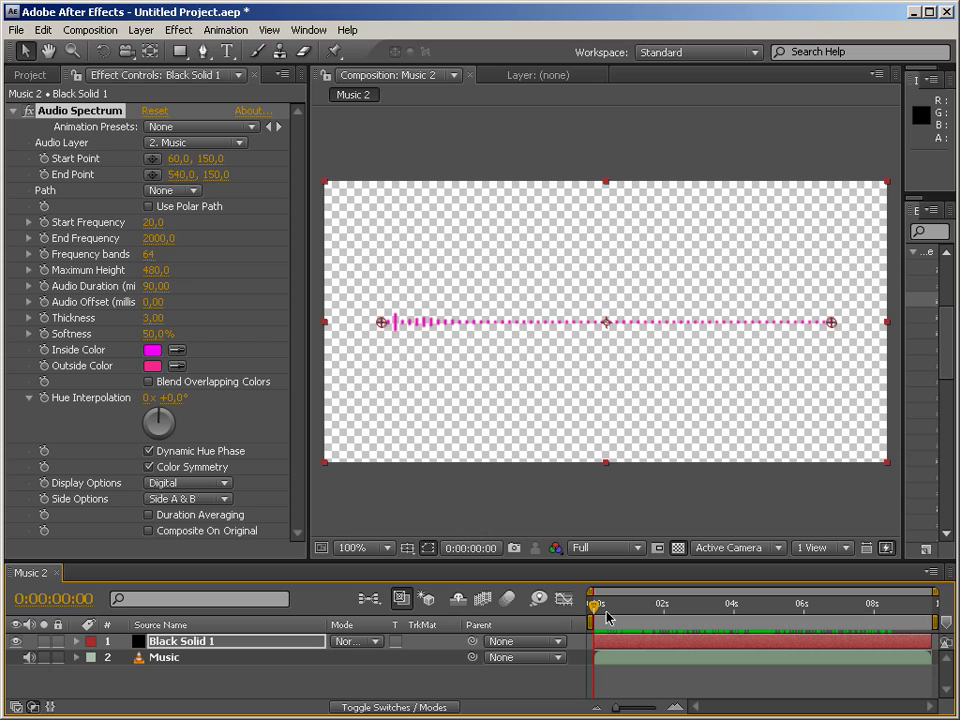
pyautogui.moveTo(606, 612); pyautogui.dragTo(714, 608)
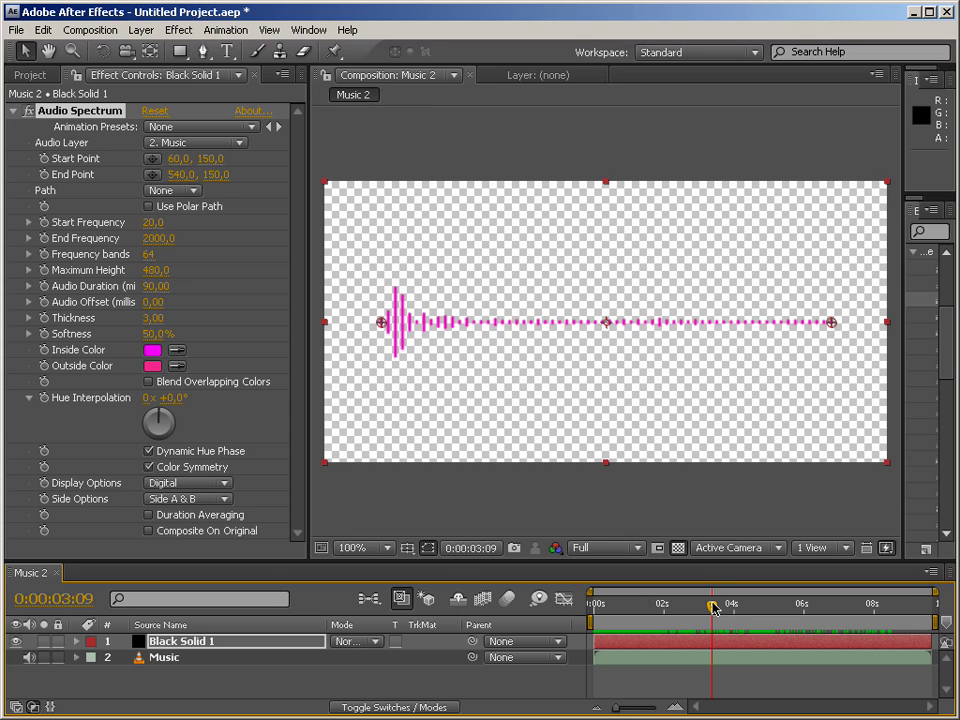
pyautogui.moveTo(714, 608); pyautogui.dragTo(667, 607)
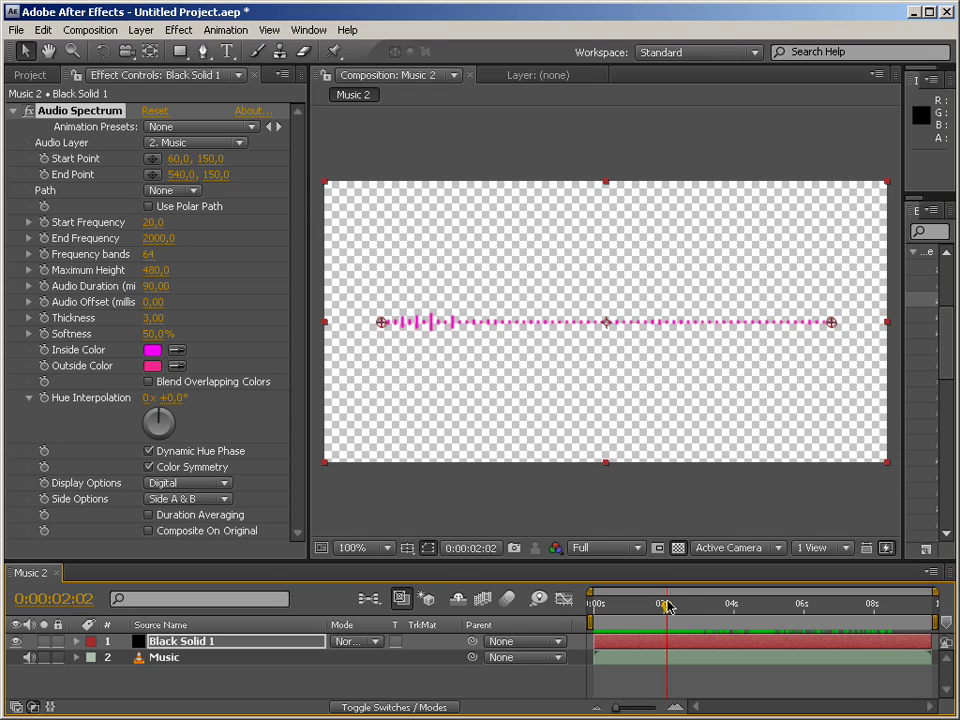
pyautogui.moveTo(666, 606); pyautogui.dragTo(700, 610)
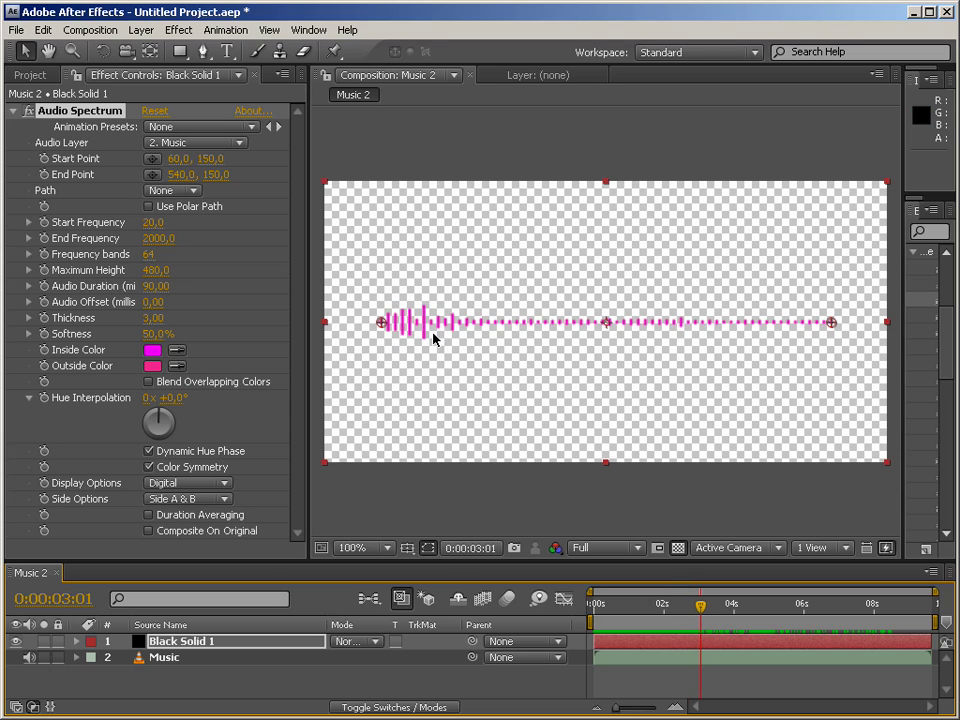
pyautogui.moveTo(700, 607); pyautogui.dragTo(799, 608)
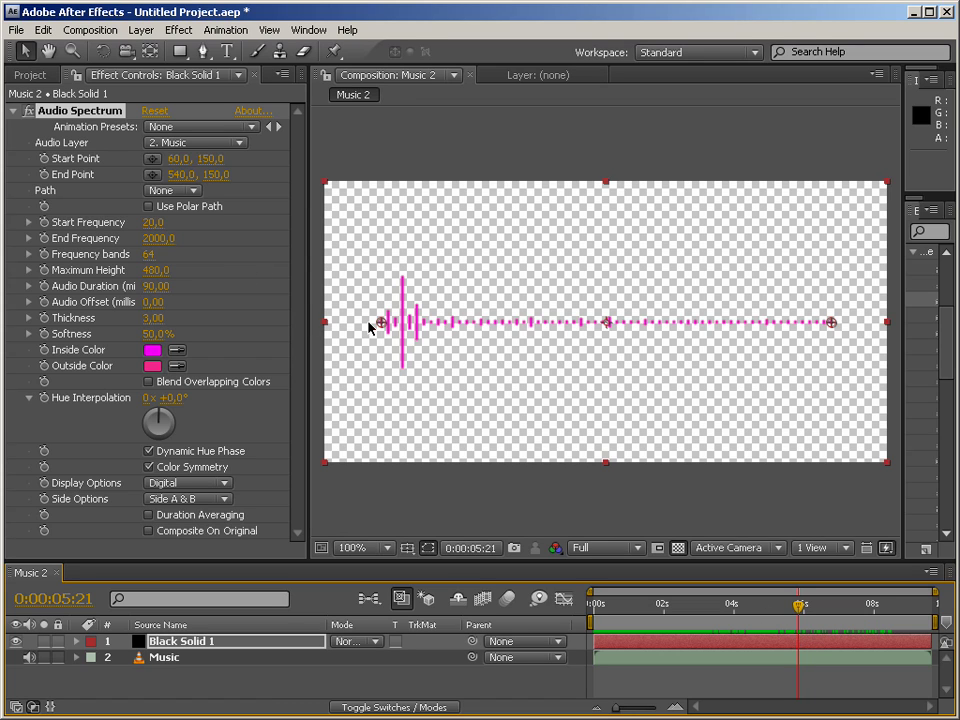
pyautogui.moveTo(382, 316); pyautogui.dragTo(352, 216)
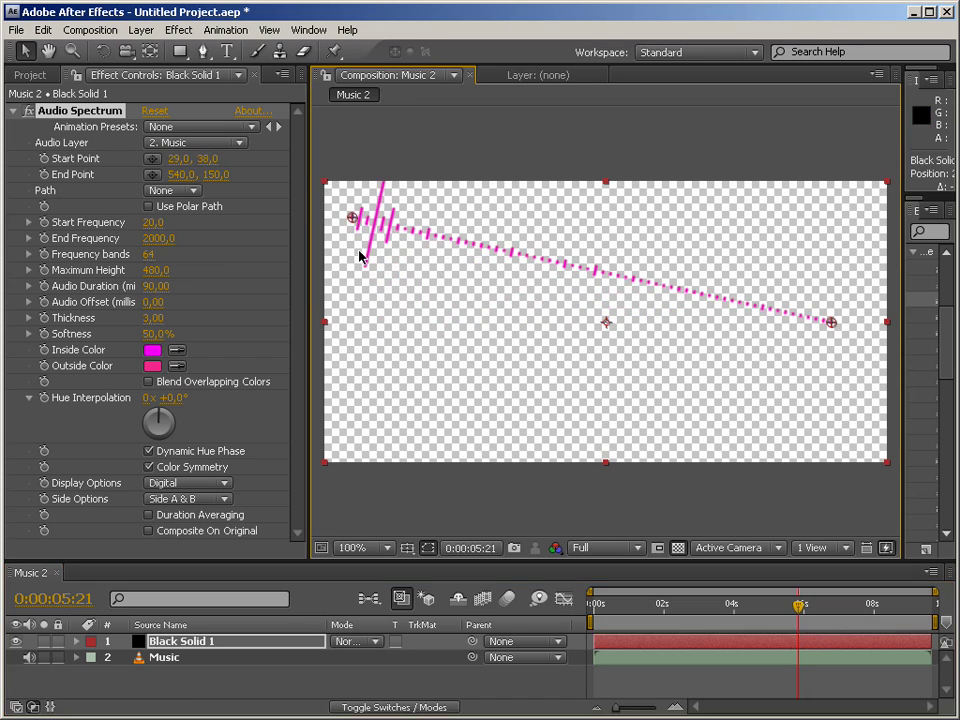
pyautogui.moveTo(837, 329); pyautogui.dragTo(714, 268)
pyautogui.moveTo(352, 217); pyautogui.dragTo(430, 403)
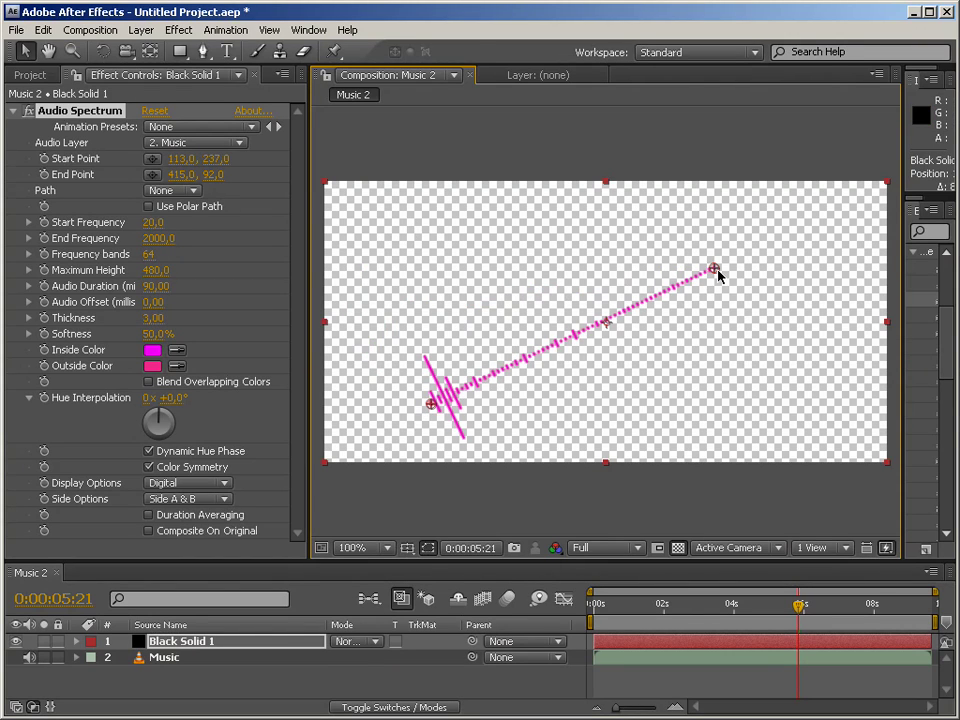
pyautogui.moveTo(715, 268); pyautogui.dragTo(754, 324)
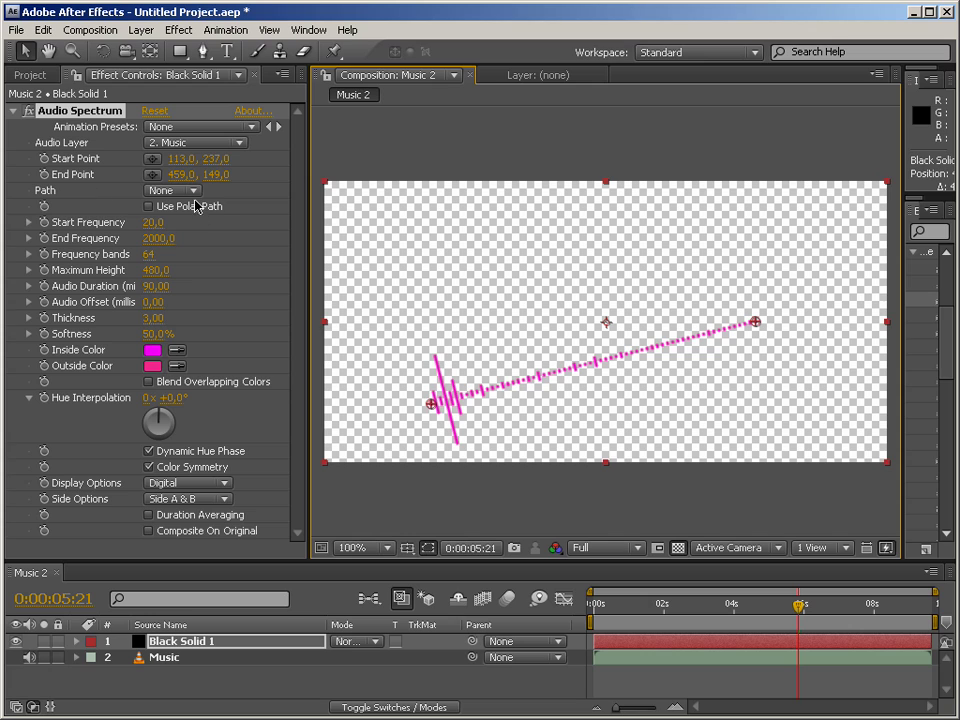
pyautogui.click(203, 52)
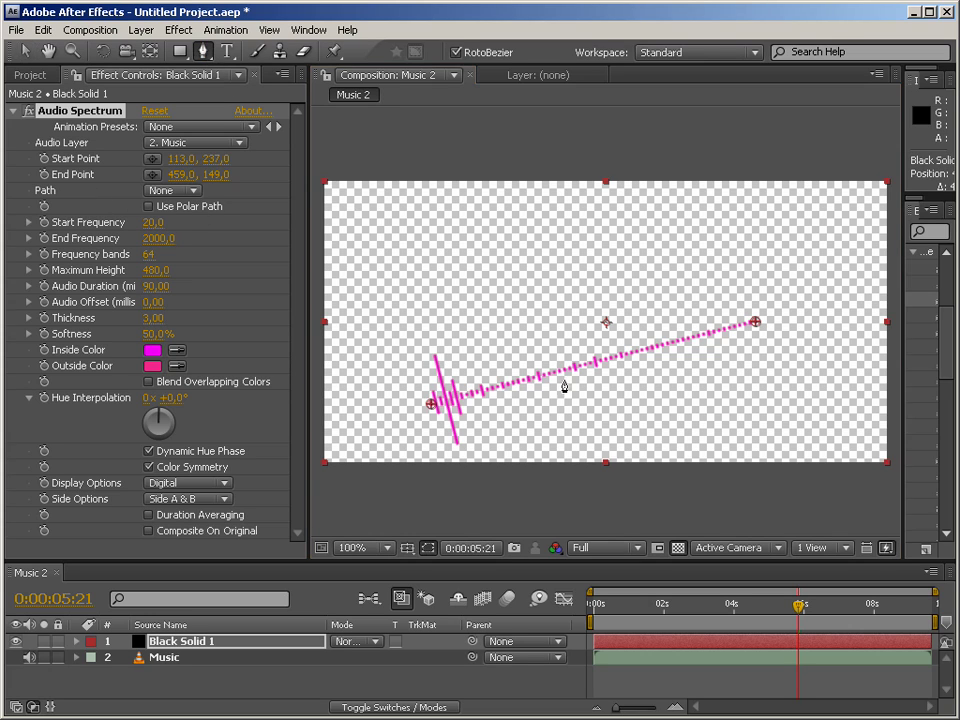
pyautogui.click(562, 410)
pyautogui.click(441, 281)
pyautogui.click(748, 235)
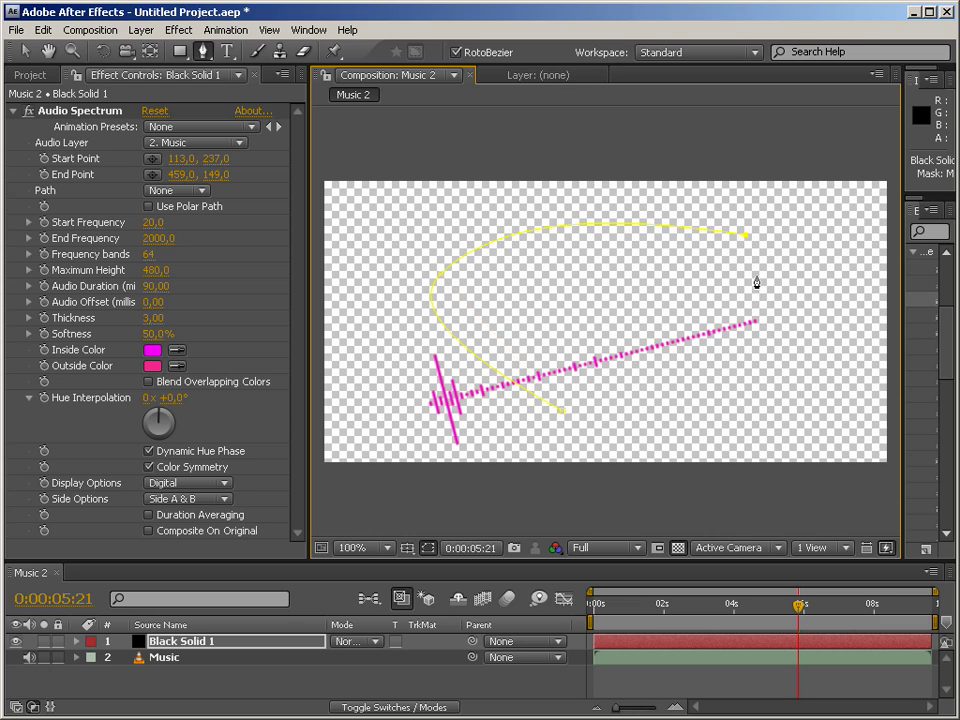
pyautogui.click(780, 367)
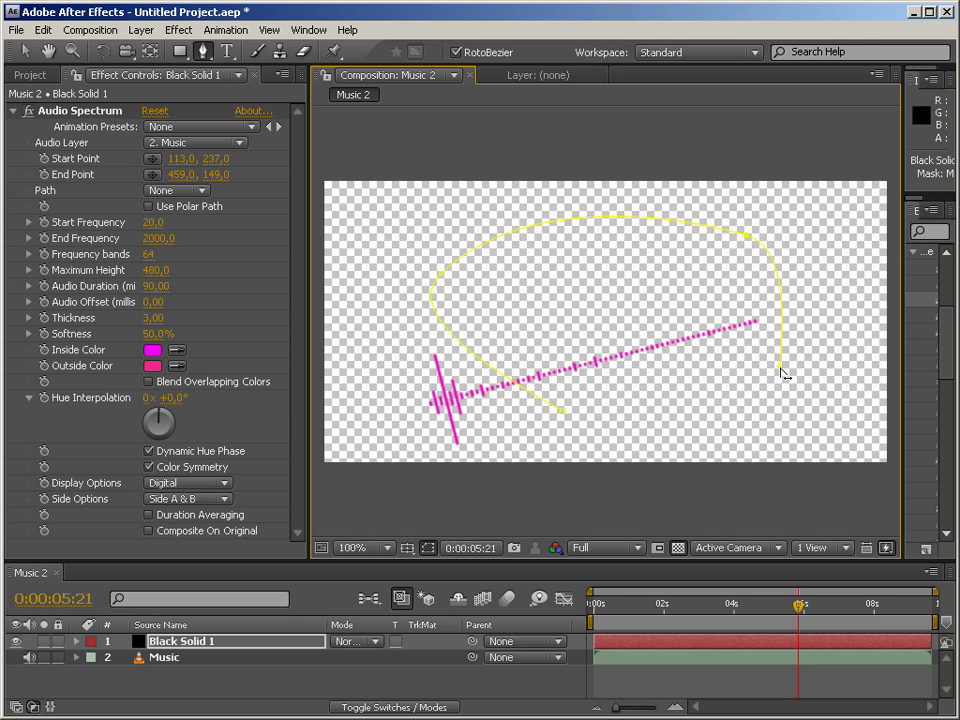
pyautogui.click(195, 190)
pyautogui.click(188, 215)
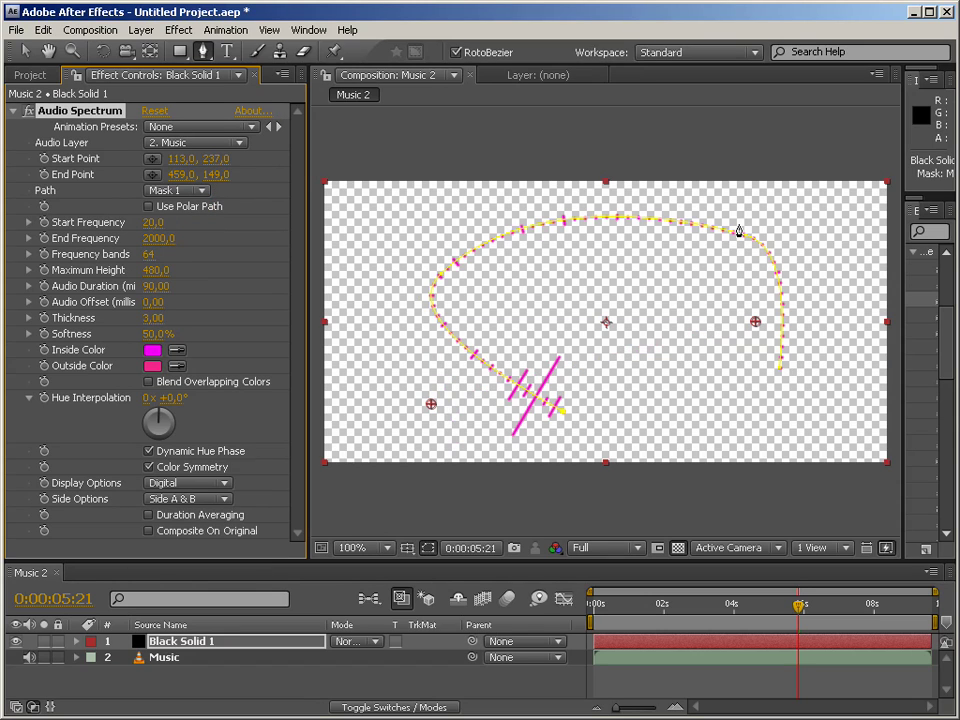
pyautogui.click(172, 190)
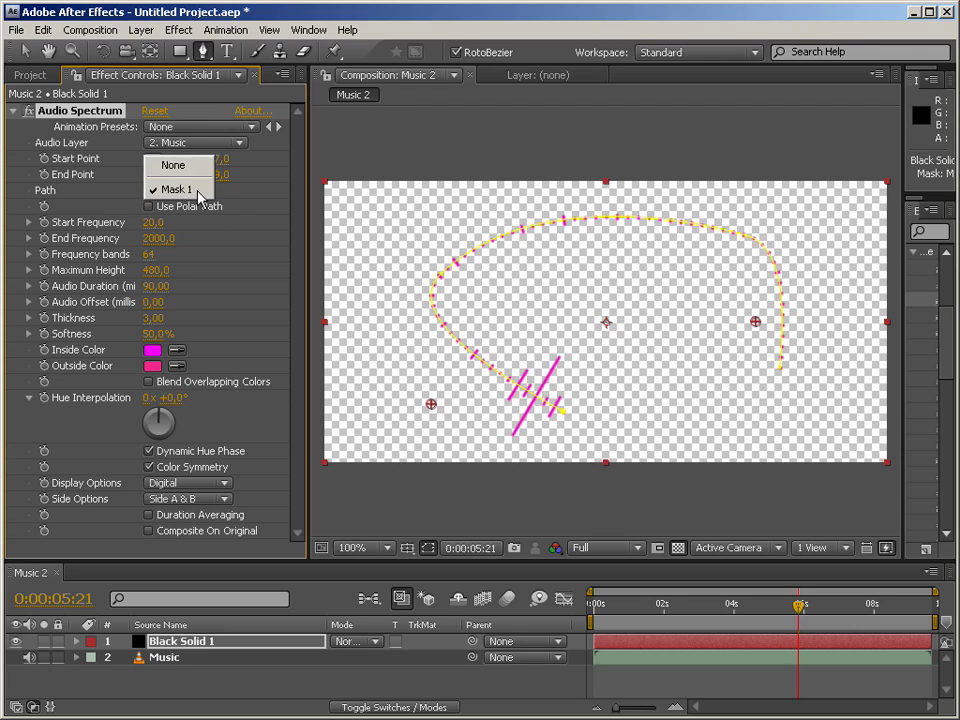
pyautogui.click(180, 165)
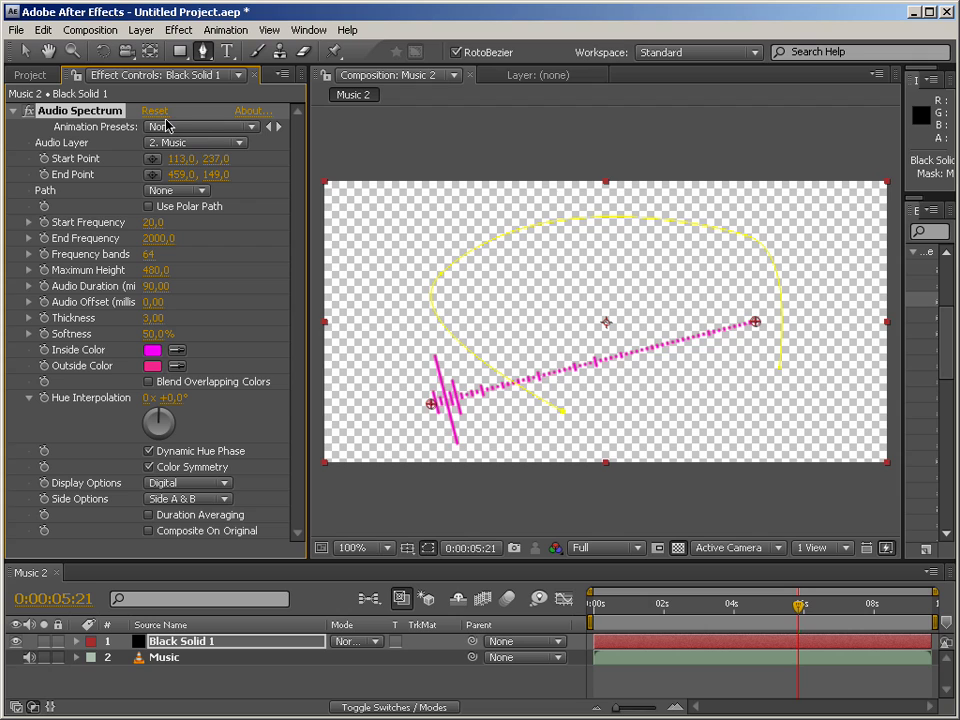
pyautogui.click(155, 110)
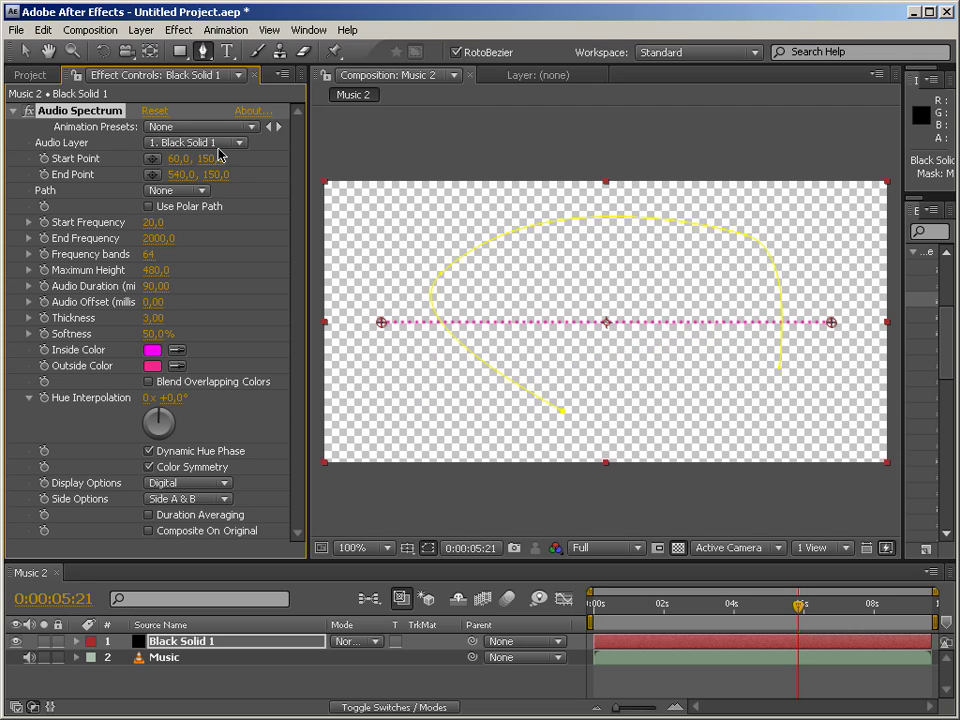
pyautogui.click(76, 641)
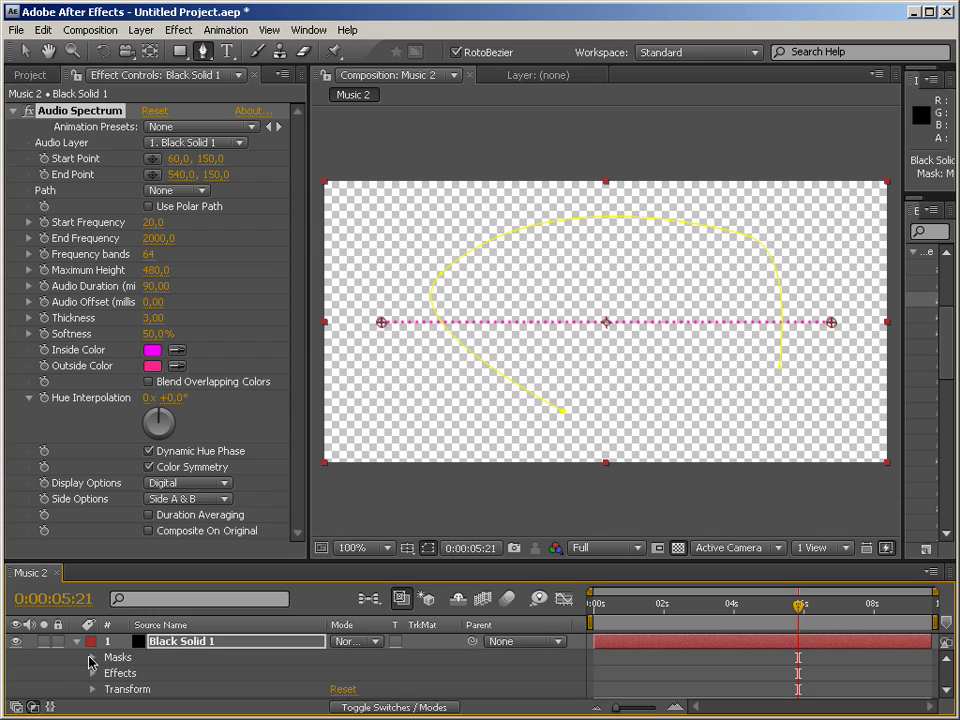
pyautogui.click(90, 658)
pyautogui.click(140, 675)
pyautogui.press('Delete')
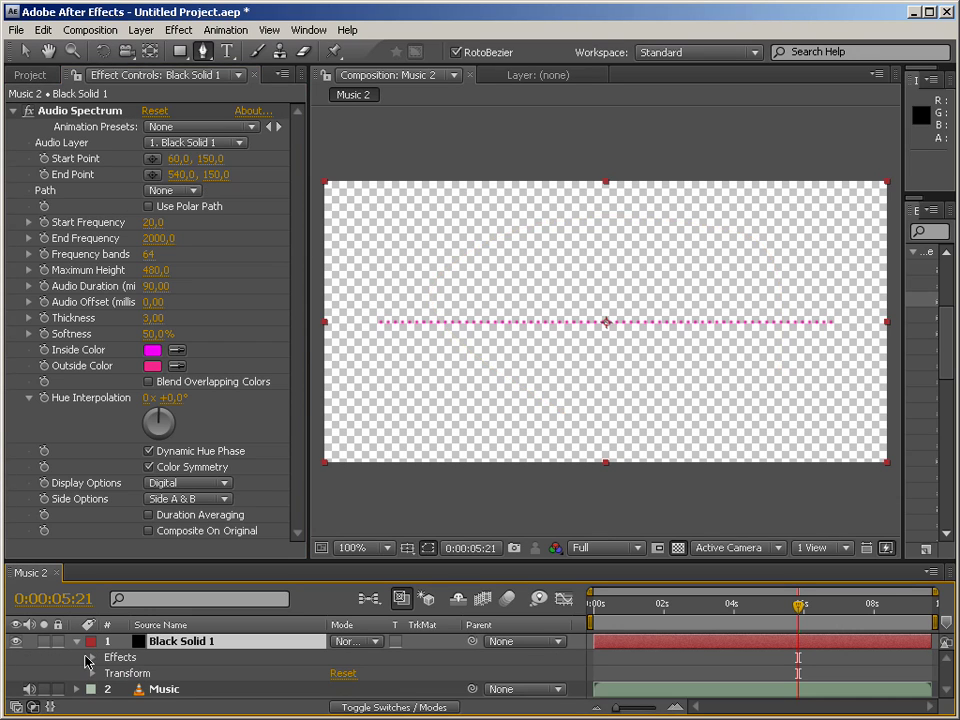
pyautogui.click(76, 641)
pyautogui.click(221, 146)
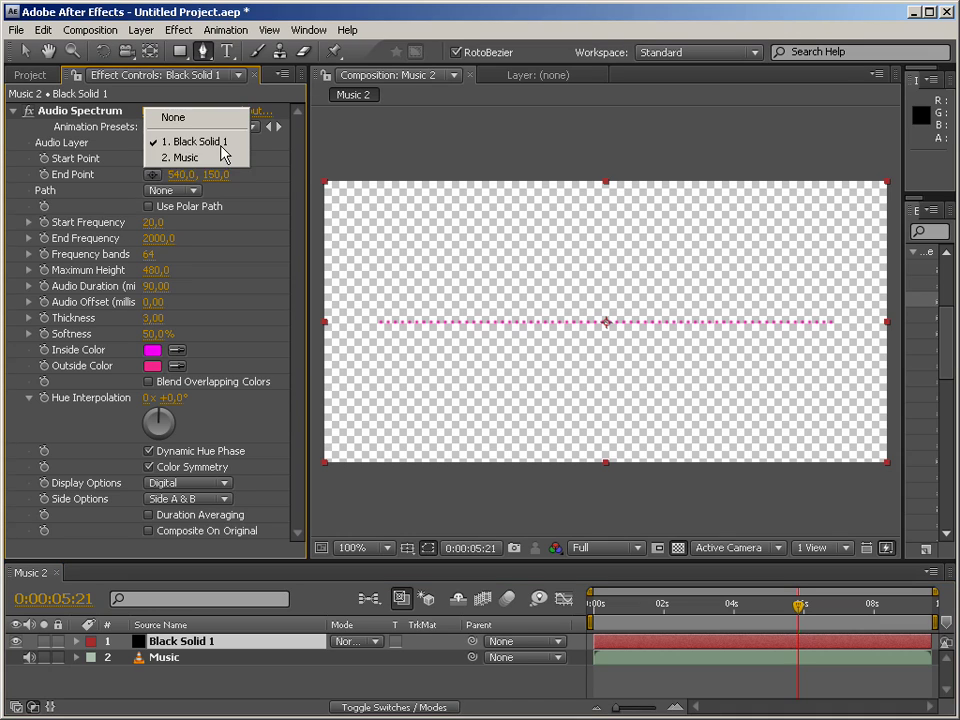
pyautogui.click(209, 158)
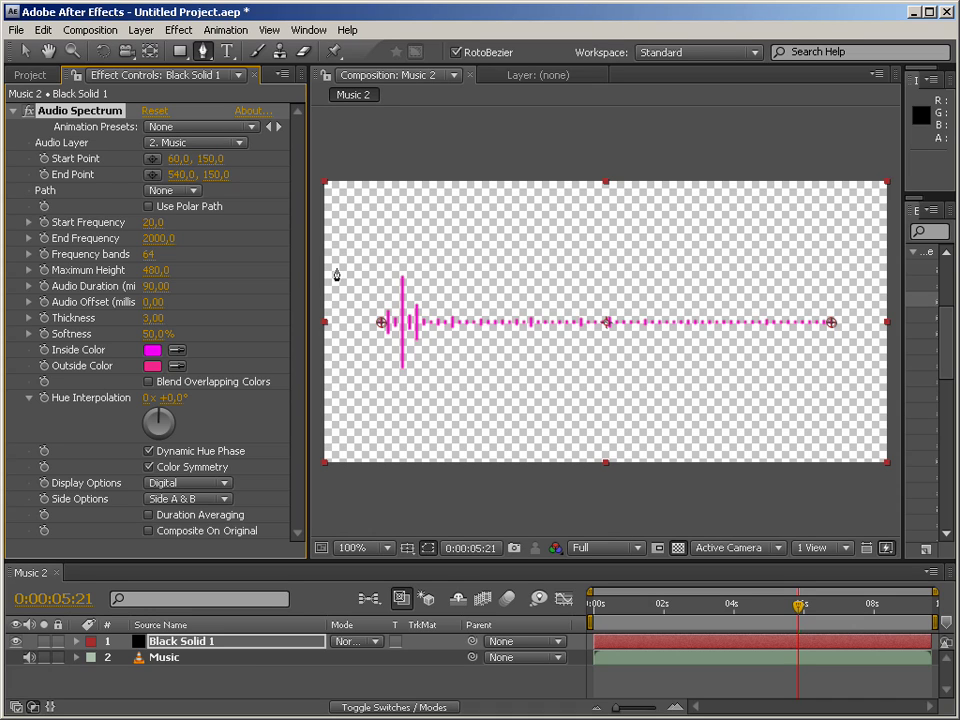
# Step: Enable Use Polar Path, move the start point to the centre, and raise Maximum Height to 30350
pyautogui.click(148, 207)
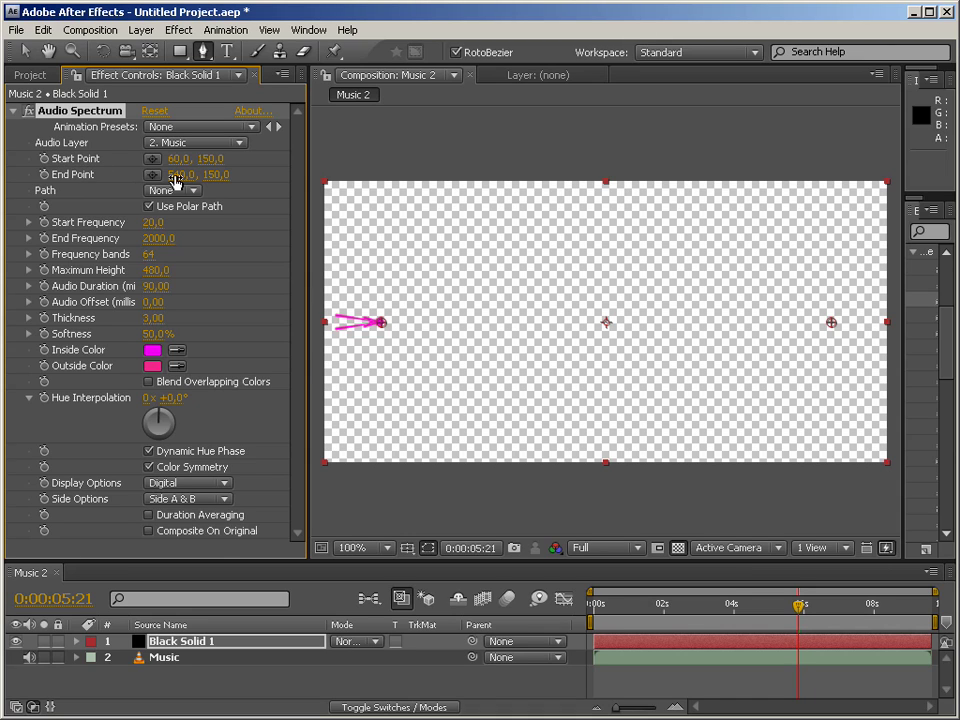
pyautogui.moveTo(383, 323); pyautogui.dragTo(608, 325)
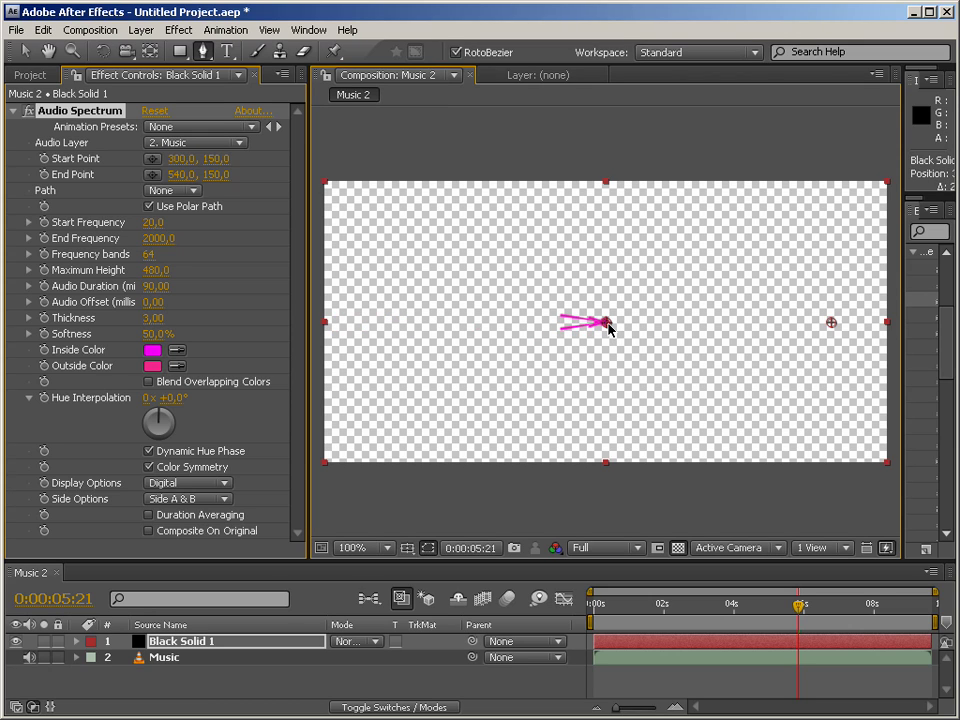
pyautogui.moveTo(798, 606); pyautogui.dragTo(697, 608)
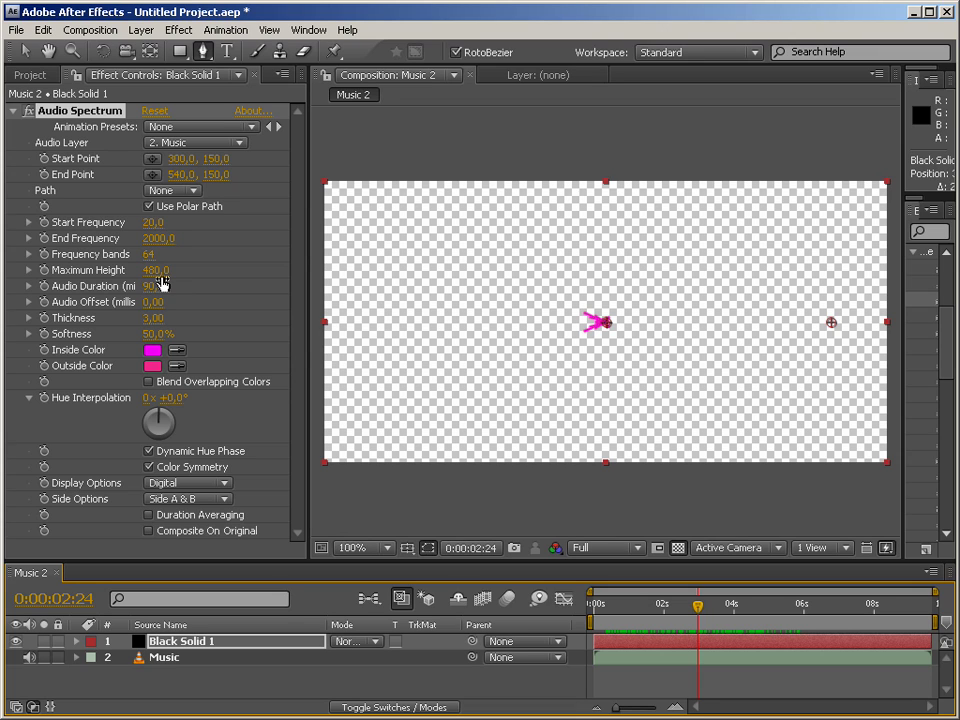
pyautogui.moveTo(153, 270); pyautogui.dragTo(250, 270)
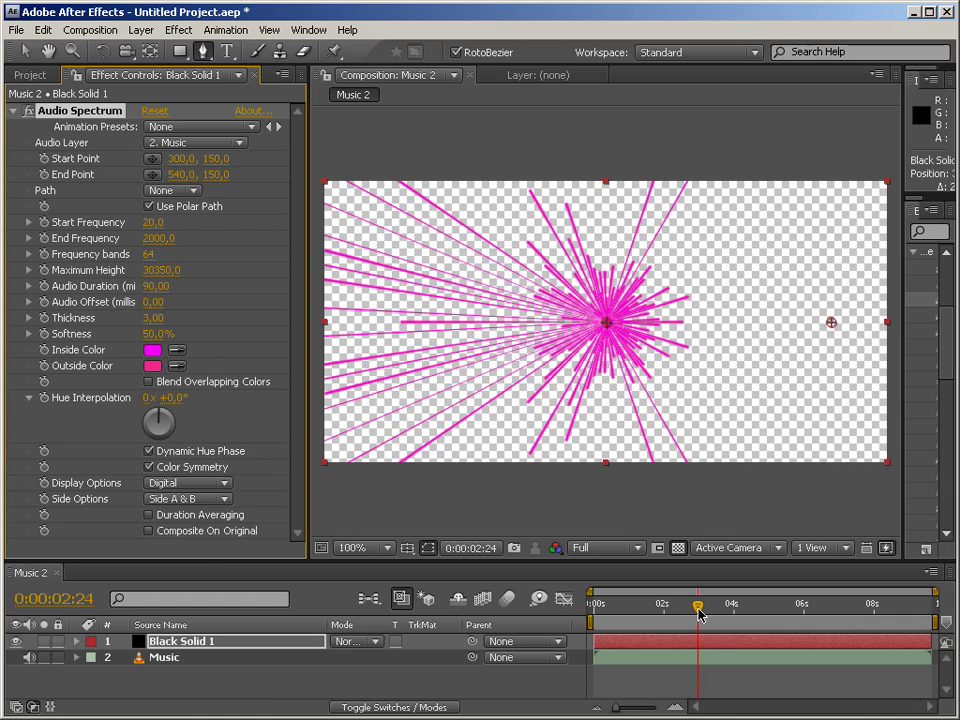
pyautogui.moveTo(704, 612); pyautogui.dragTo(660, 610)
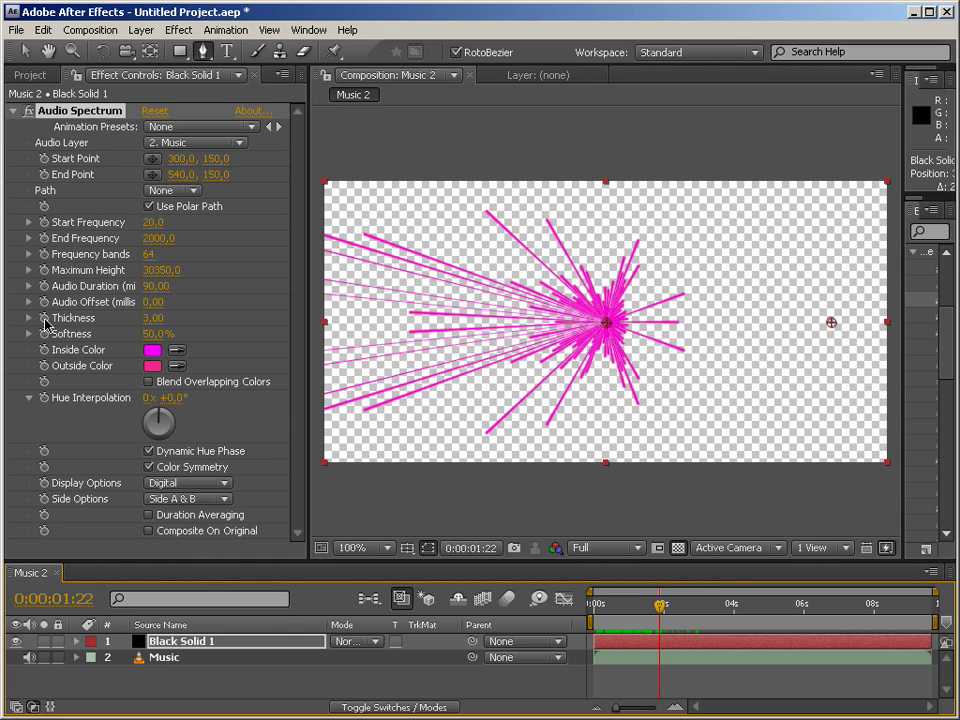
# Step: Turn off Use Polar Path, reset Audio Spectrum, and set Audio Layer to 2. Music
pyautogui.click(150, 206)
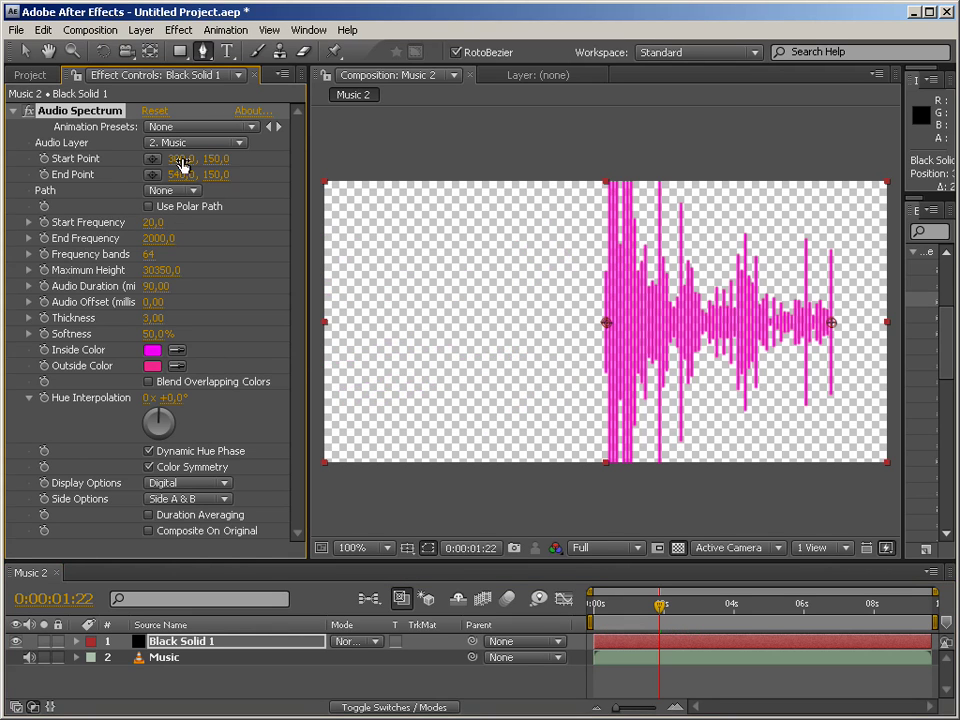
pyautogui.click(155, 111)
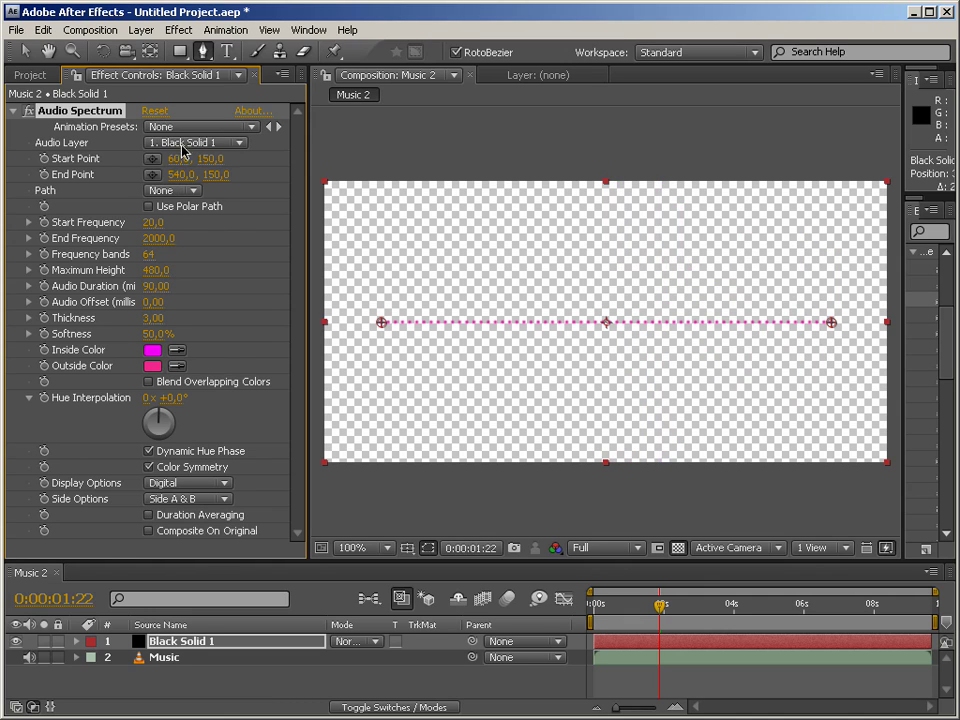
pyautogui.click(185, 143)
pyautogui.click(172, 157)
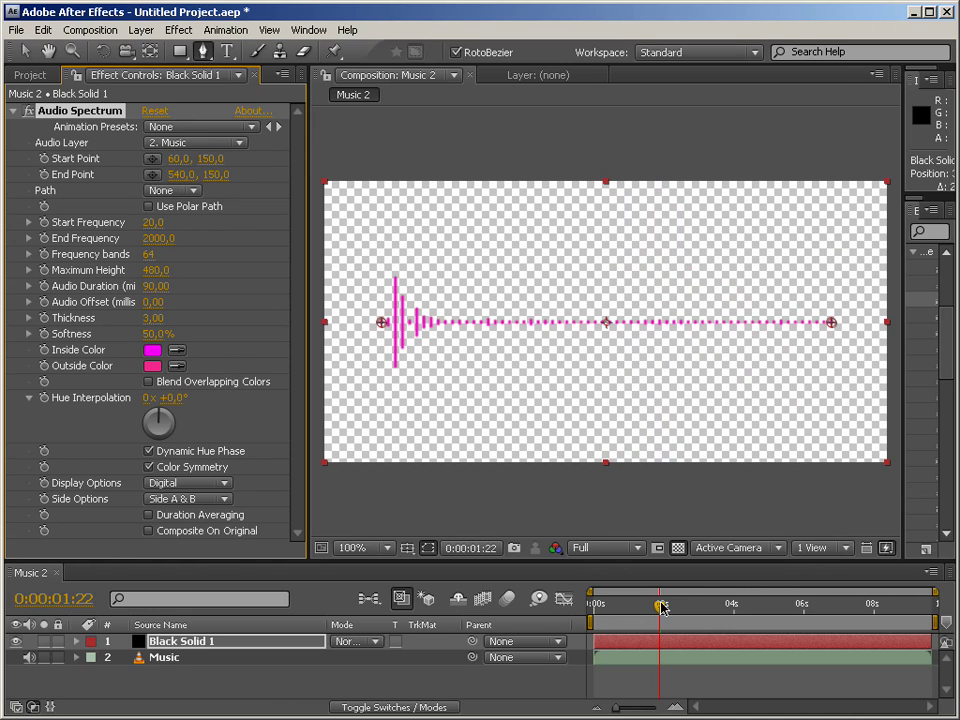
pyautogui.moveTo(660, 604)
pyautogui.mouseDown()
pyautogui.moveTo(756, 610)
pyautogui.moveTo(651, 607)
pyautogui.mouseUp()
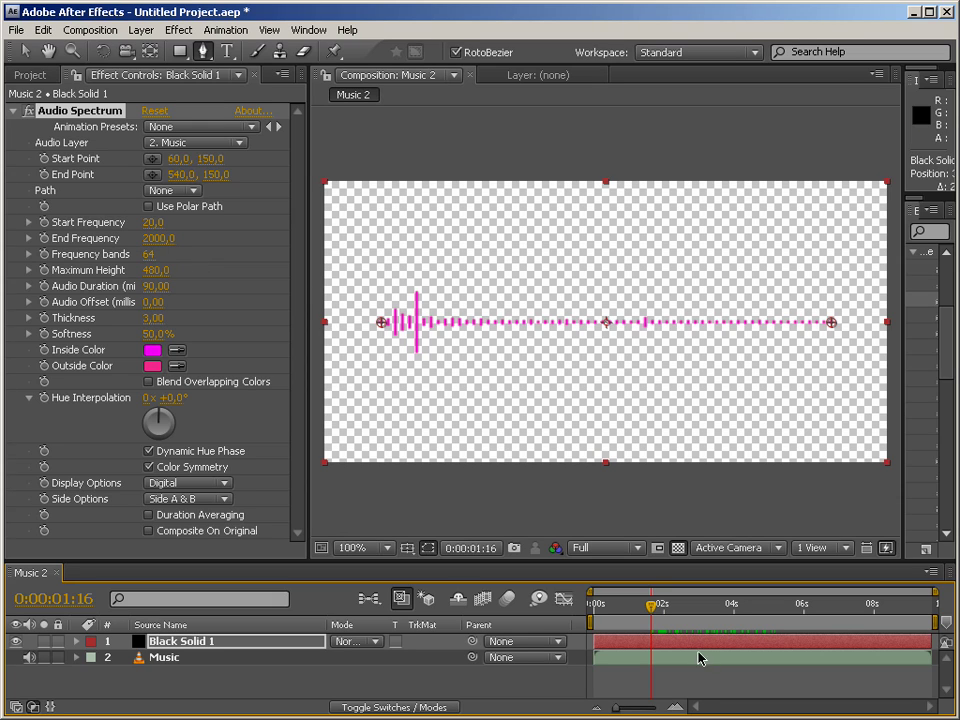
pyautogui.moveTo(651, 605); pyautogui.dragTo(727, 604)
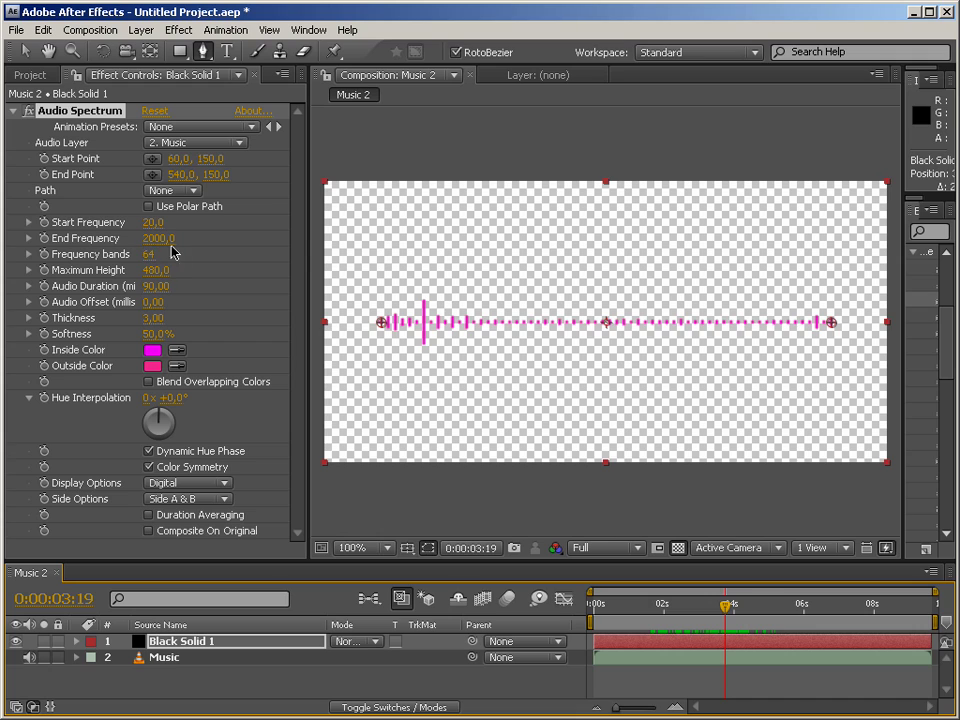
# Step: Try lower End Frequency values while previewing, then set End Frequency to 2000
pyautogui.moveTo(161, 239)
pyautogui.mouseDown()
pyautogui.moveTo(118, 240)
pyautogui.moveTo(148, 240)
pyautogui.mouseUp()
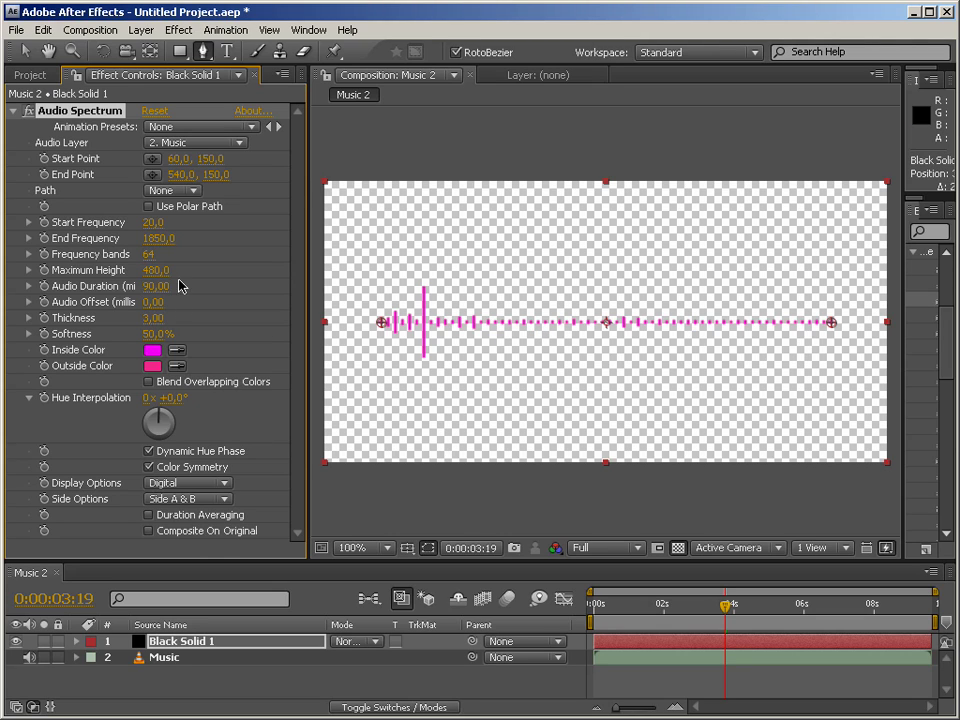
pyautogui.moveTo(163, 240); pyautogui.dragTo(150, 240)
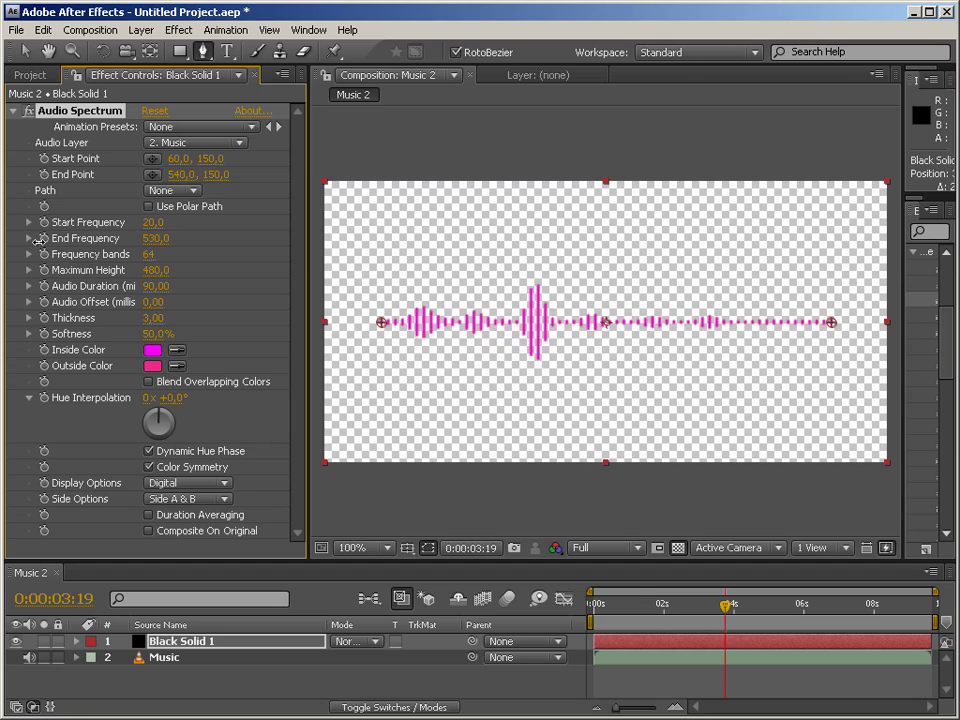
pyautogui.moveTo(40, 240); pyautogui.dragTo(4, 250)
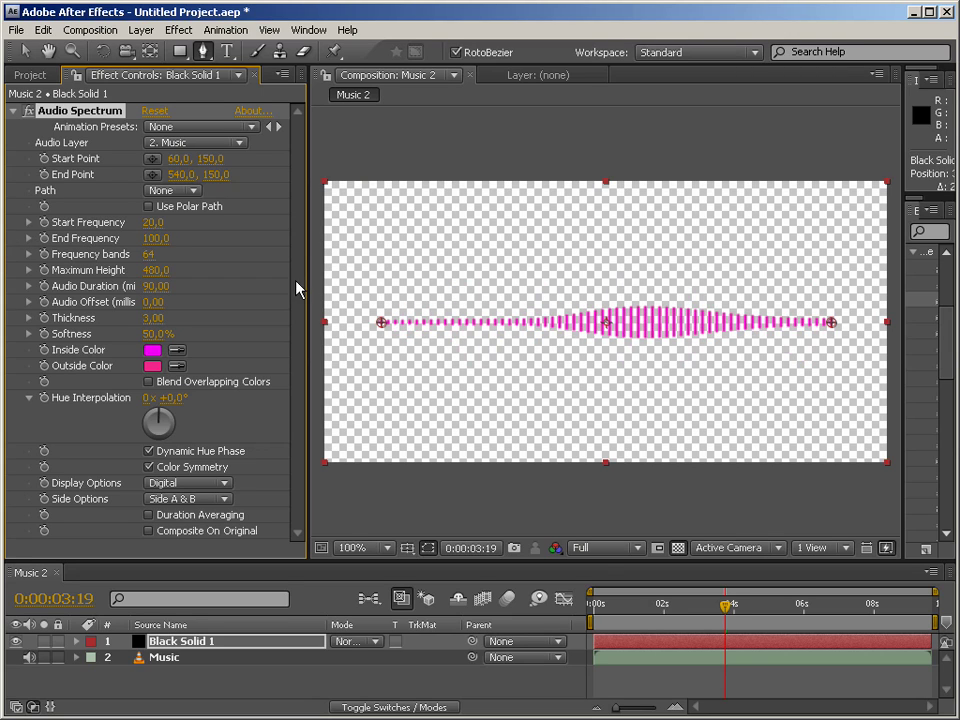
pyautogui.moveTo(725, 606); pyautogui.dragTo(594, 607)
pyautogui.press('space')
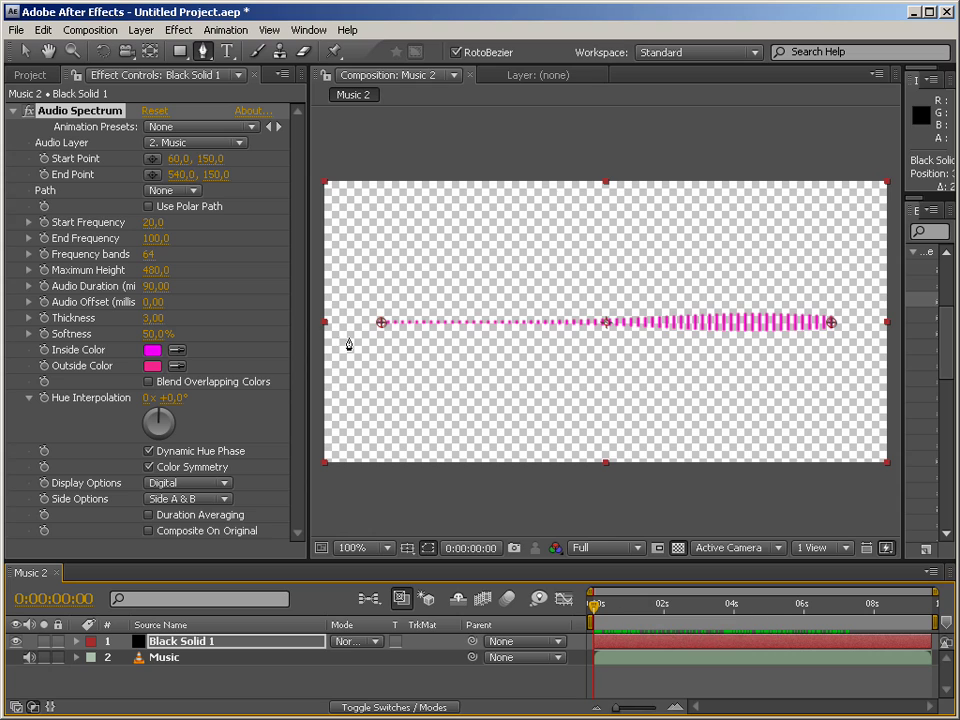
pyautogui.click(155, 239)
pyautogui.write('20')
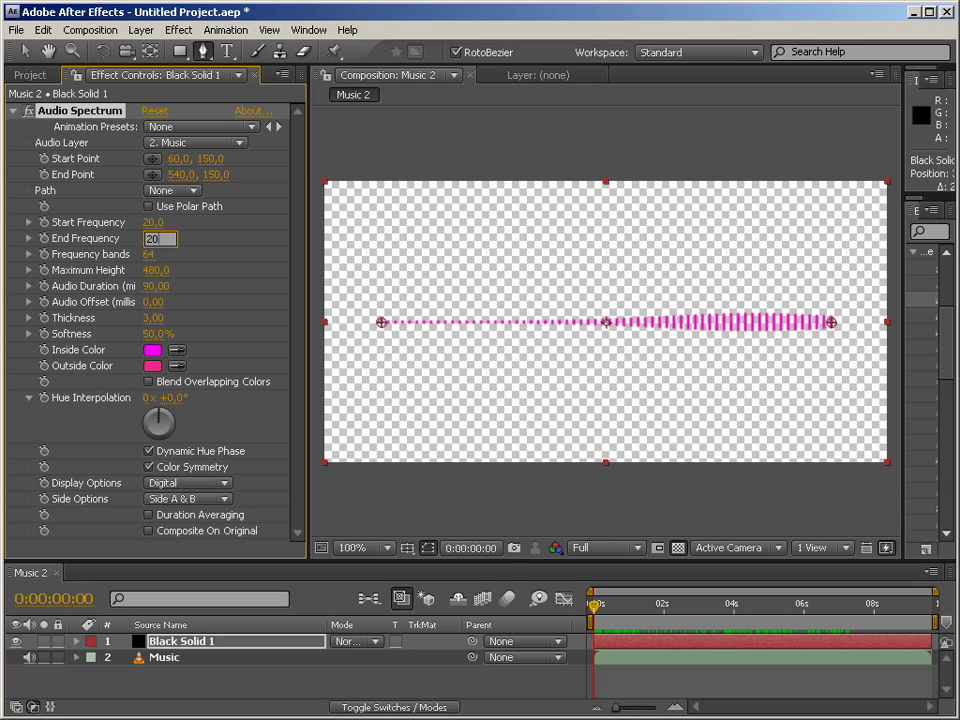
pyautogui.write('00')
pyautogui.press('Return')
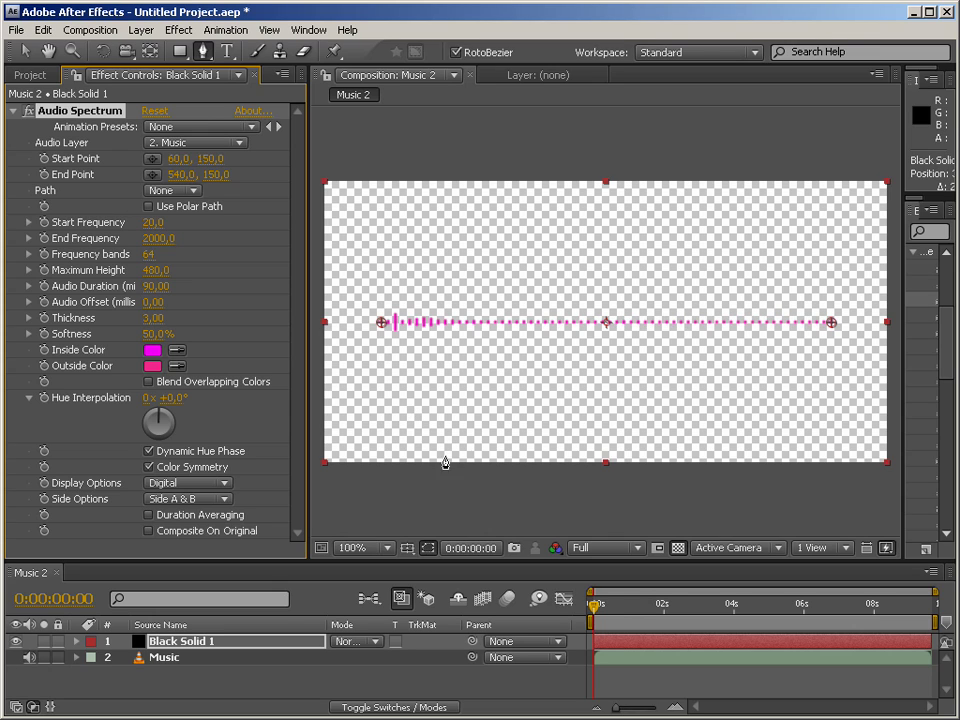
# Step: Increase Frequency bands to 240 and Maximum Height to about 2080 for dense, tall bars
pyautogui.press('space')
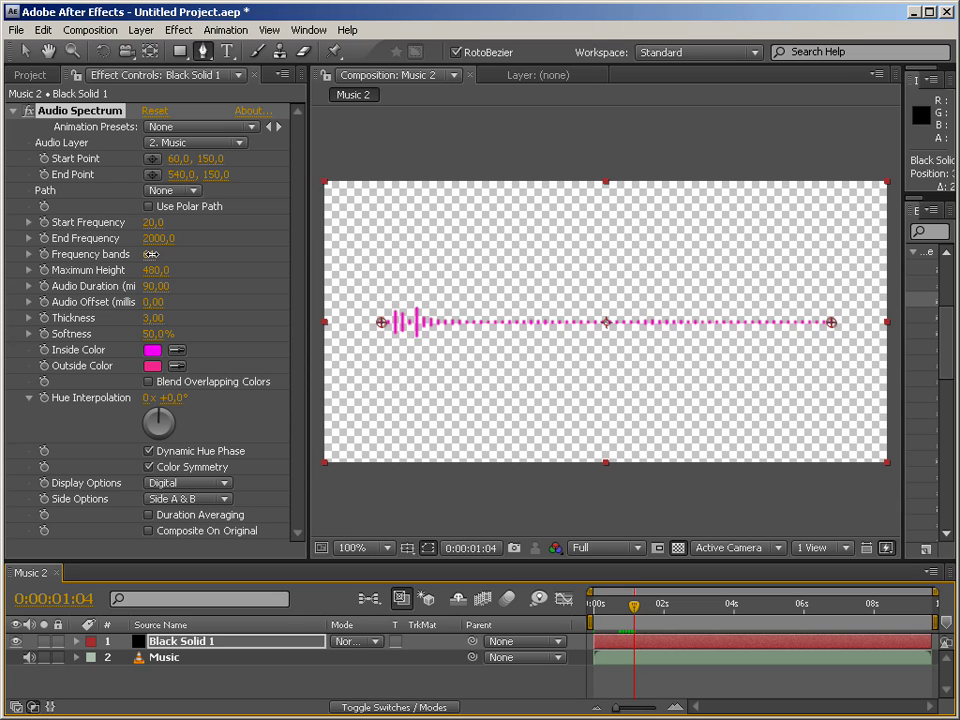
pyautogui.moveTo(152, 254); pyautogui.dragTo(397, 316)
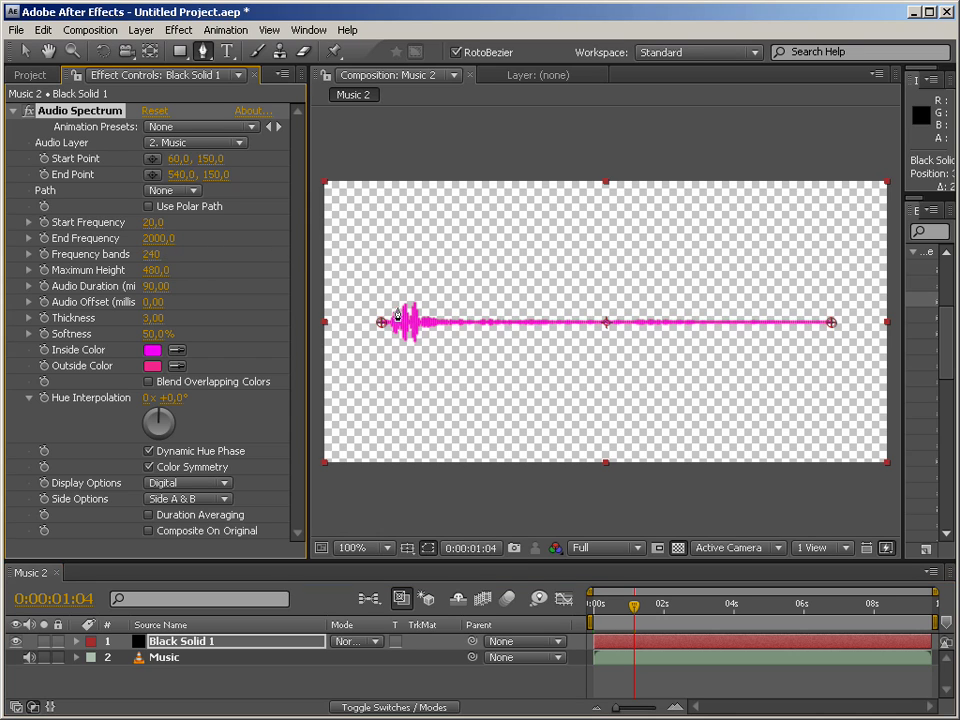
pyautogui.moveTo(634, 606)
pyautogui.mouseDown()
pyautogui.moveTo(842, 610)
pyautogui.moveTo(634, 610)
pyautogui.mouseUp()
pyautogui.moveTo(156, 270); pyautogui.dragTo(312, 274)
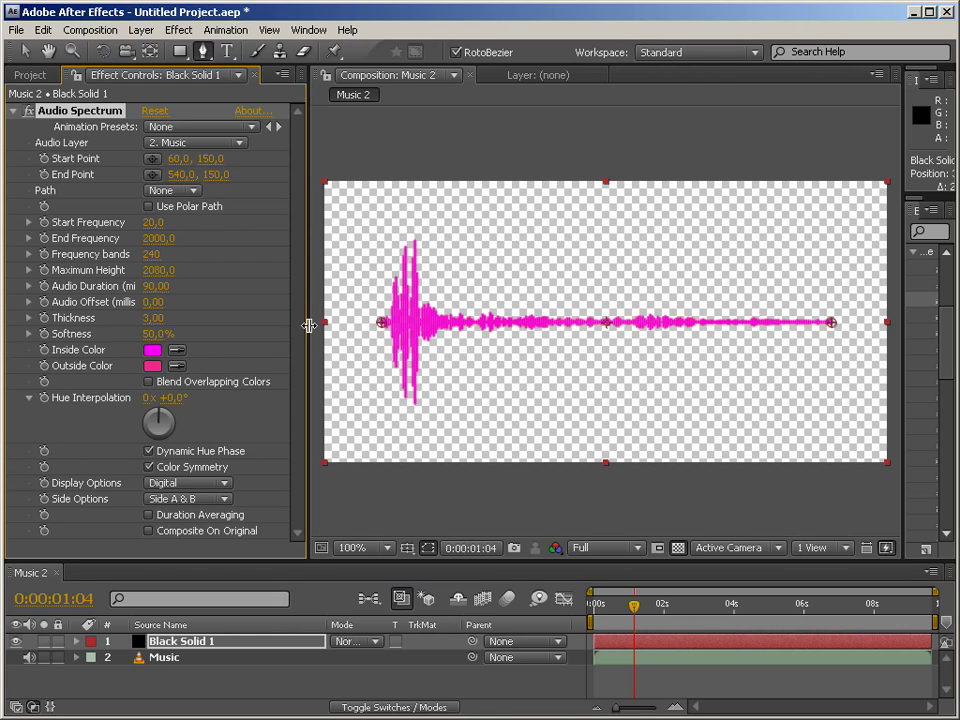
pyautogui.moveTo(311, 325); pyautogui.dragTo(349, 326)
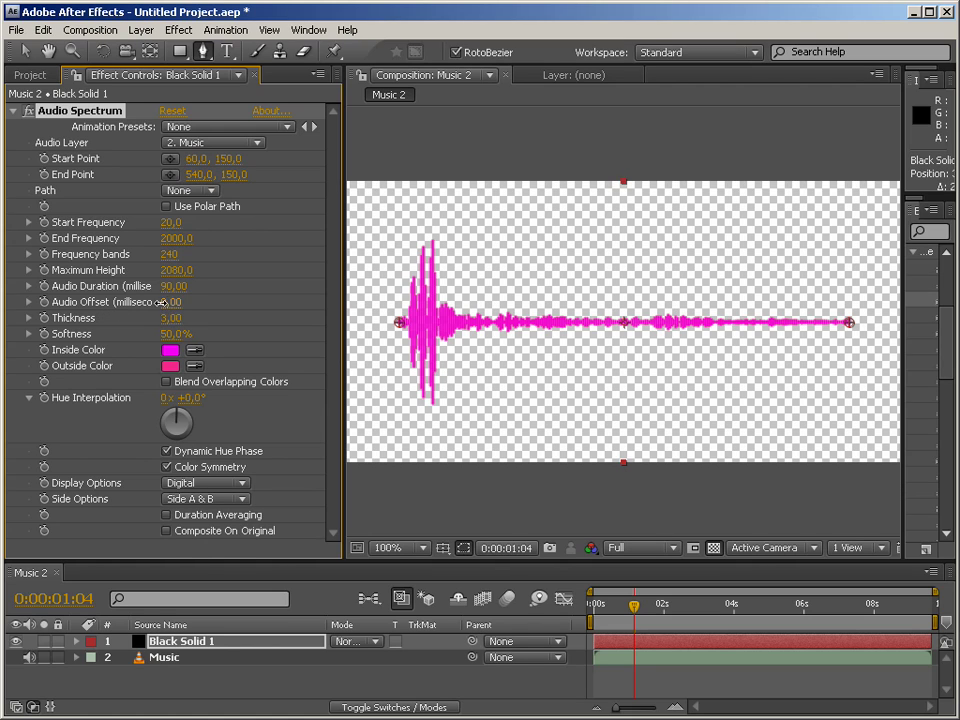
pyautogui.moveTo(115, 310); pyautogui.dragTo(70, 302)
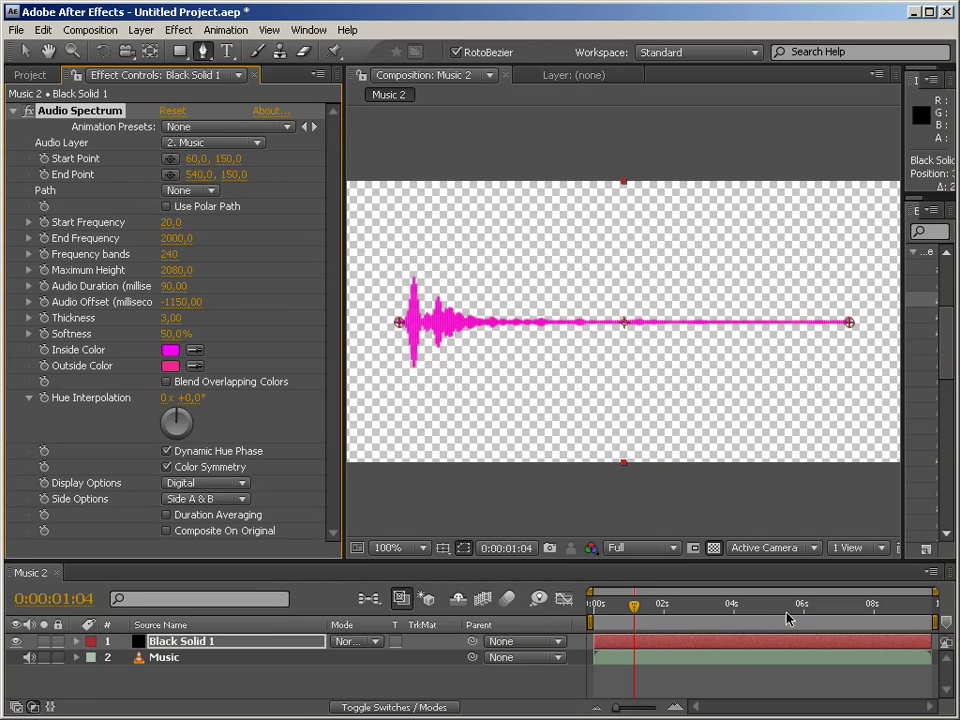
pyautogui.click(178, 662)
pyautogui.press('l')
pyautogui.press('l')
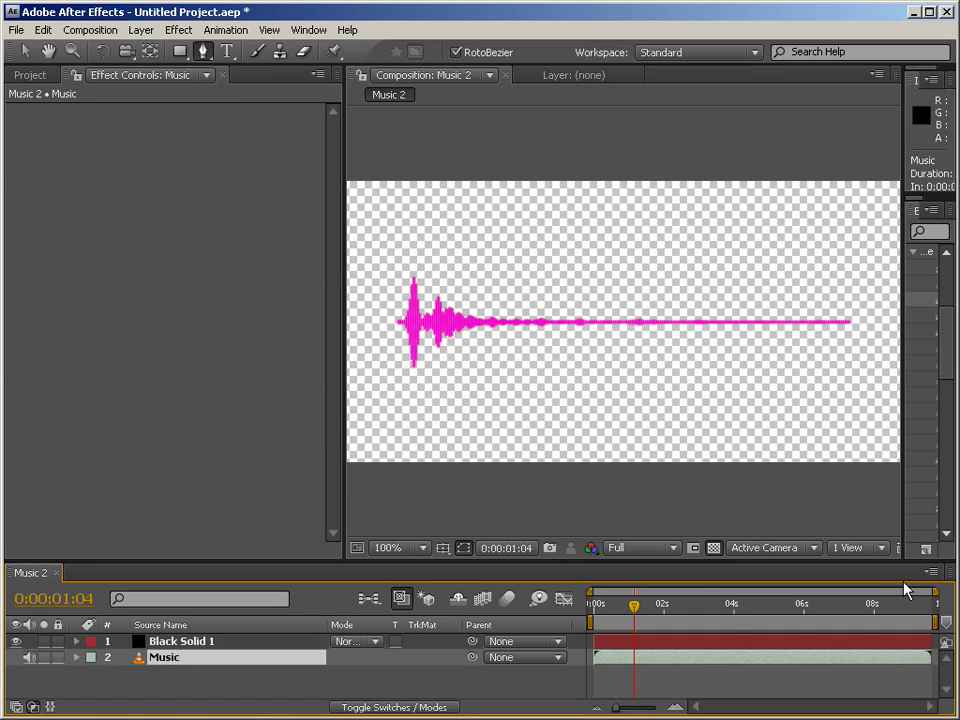
pyautogui.moveTo(880, 566); pyautogui.dragTo(880, 450)
pyautogui.press('l')
pyautogui.click(109, 574)
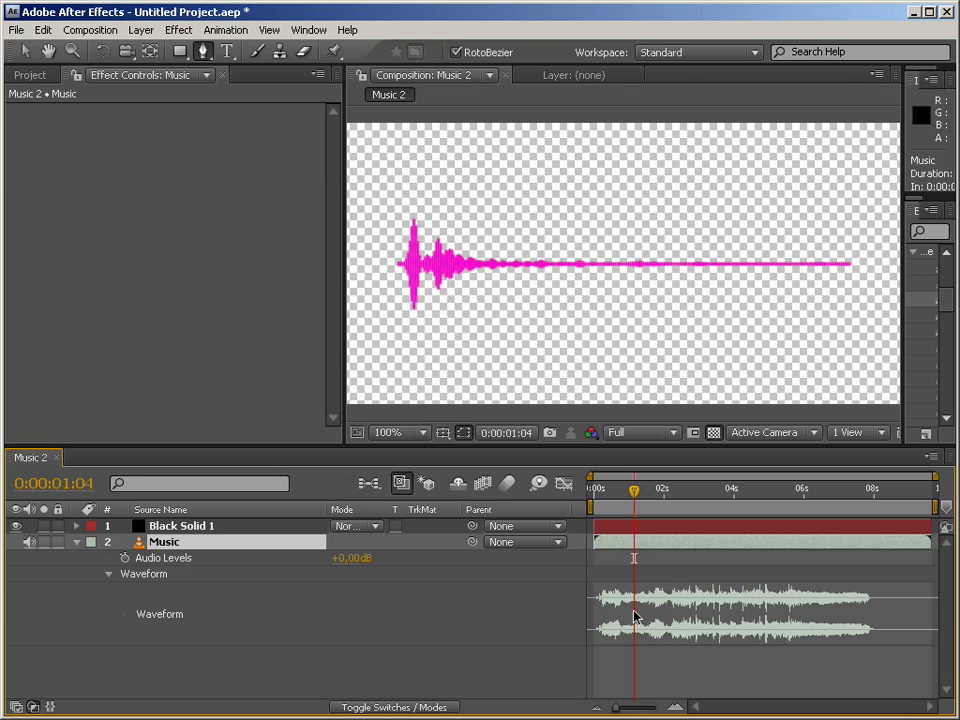
pyautogui.moveTo(636, 490); pyautogui.dragTo(886, 490)
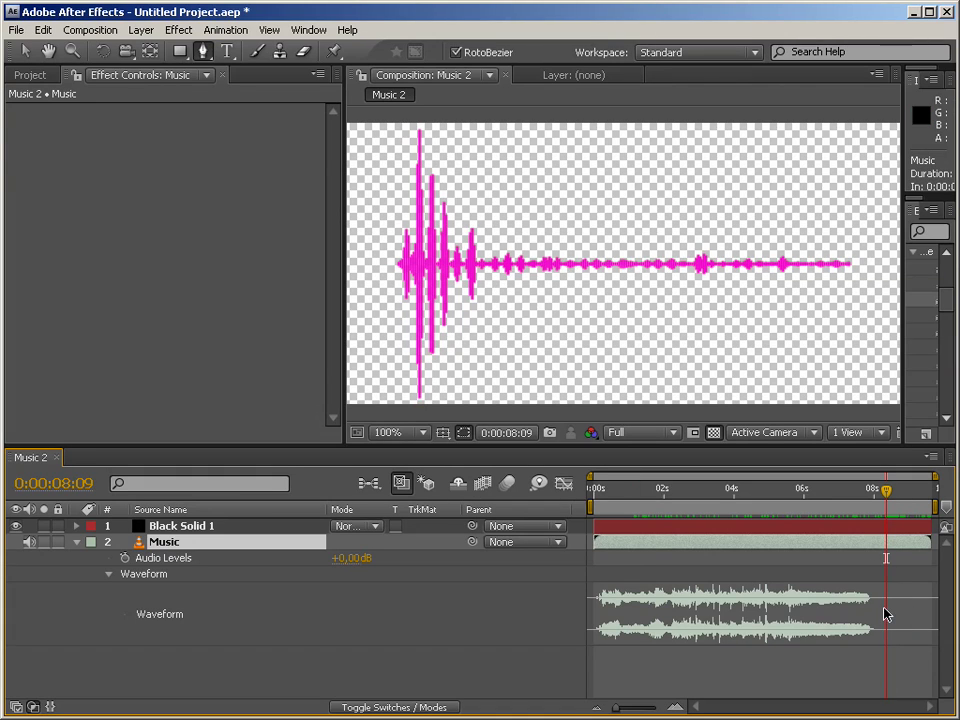
pyautogui.moveTo(886, 495); pyautogui.dragTo(622, 506)
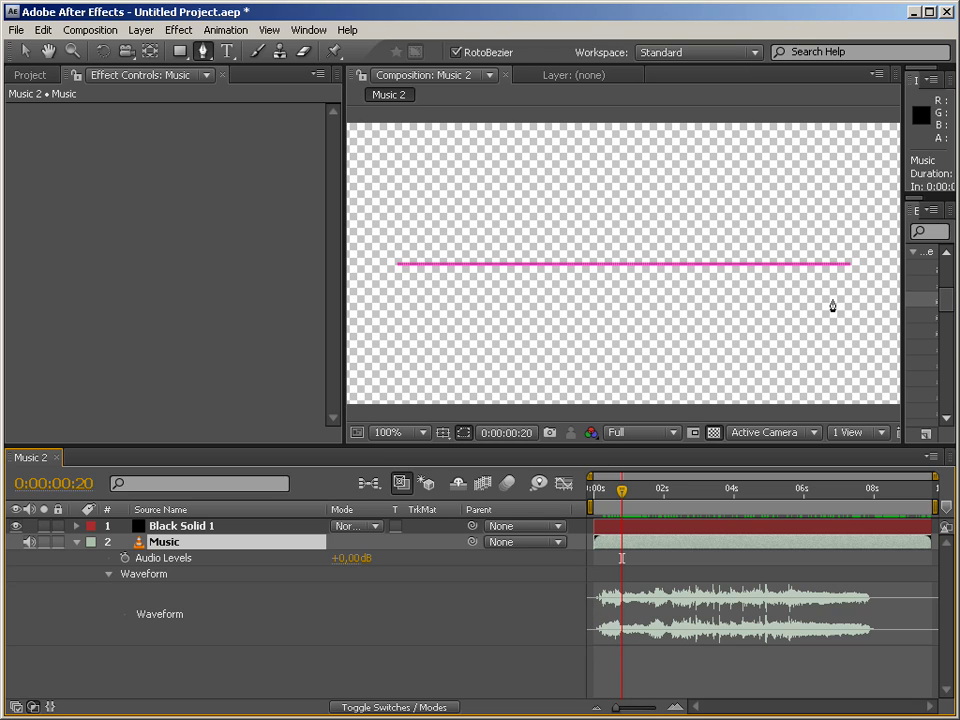
pyautogui.click(160, 525)
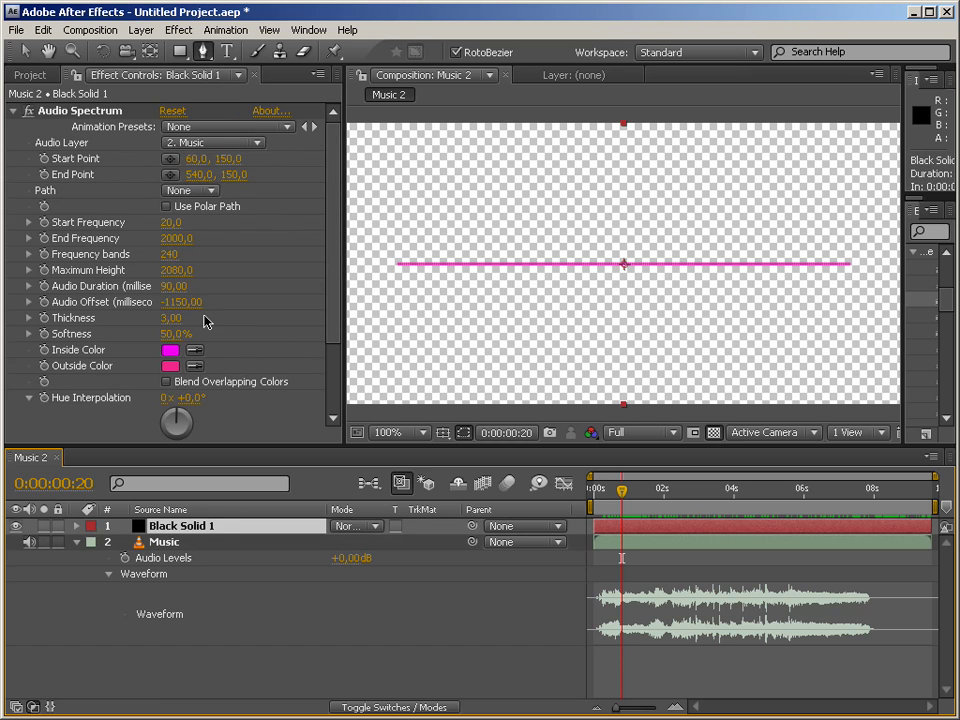
pyautogui.click(180, 302)
pyautogui.write('0')
pyautogui.press('Return')
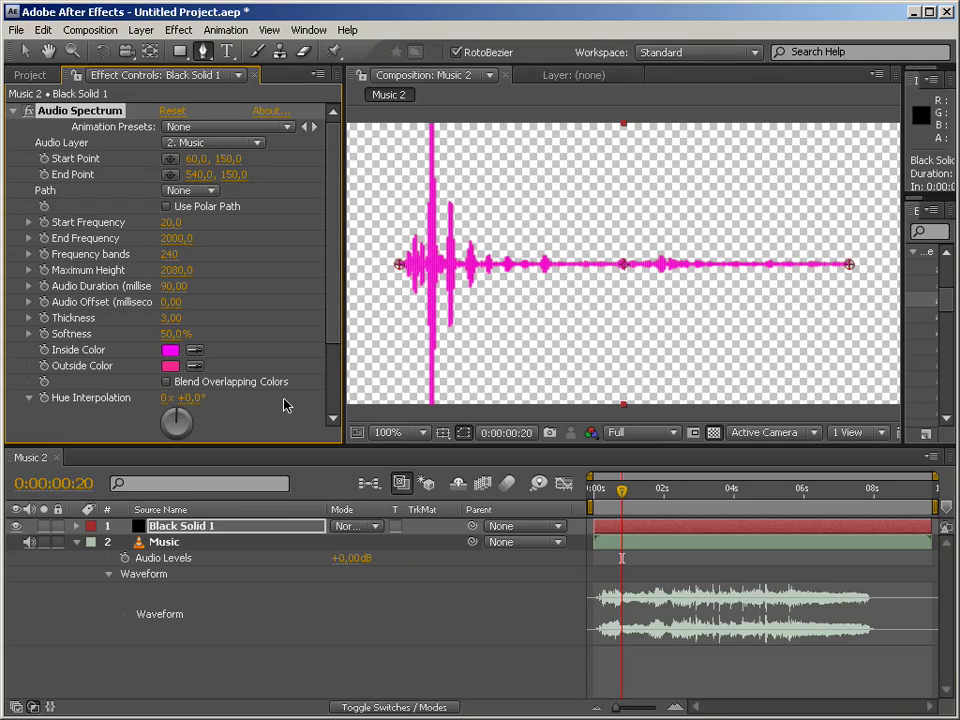
pyautogui.click(592, 489)
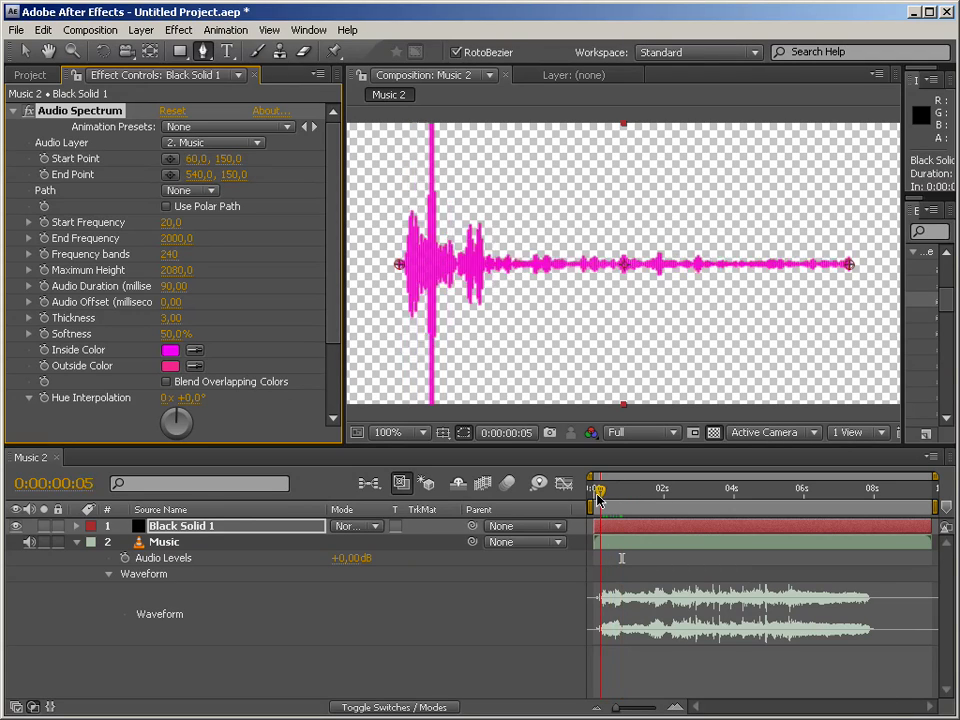
pyautogui.moveTo(592, 497); pyautogui.dragTo(885, 509)
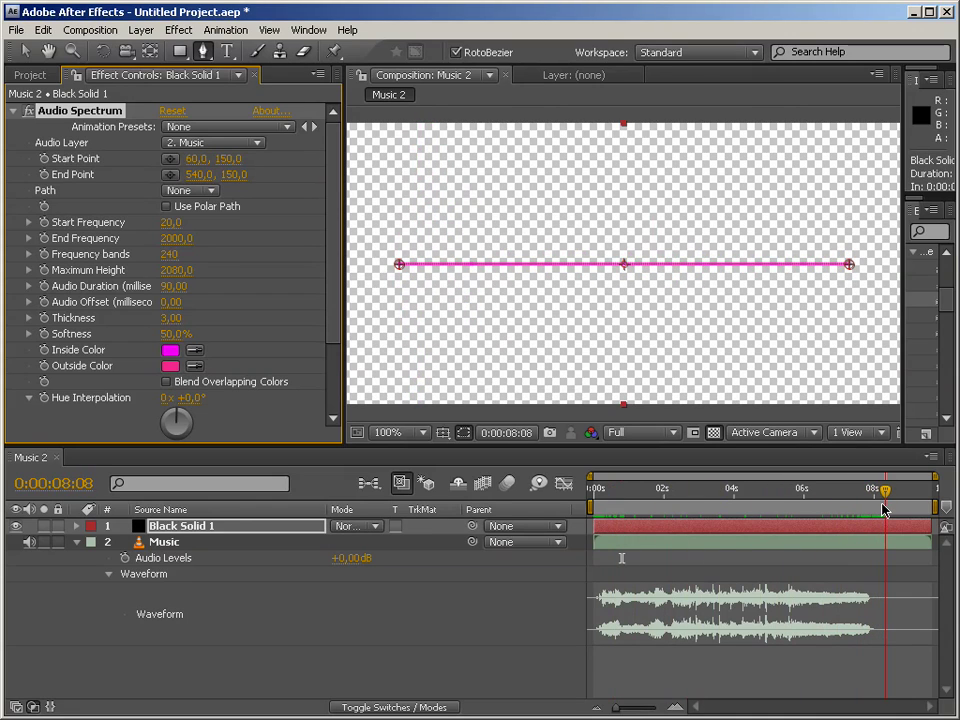
pyautogui.click(76, 542)
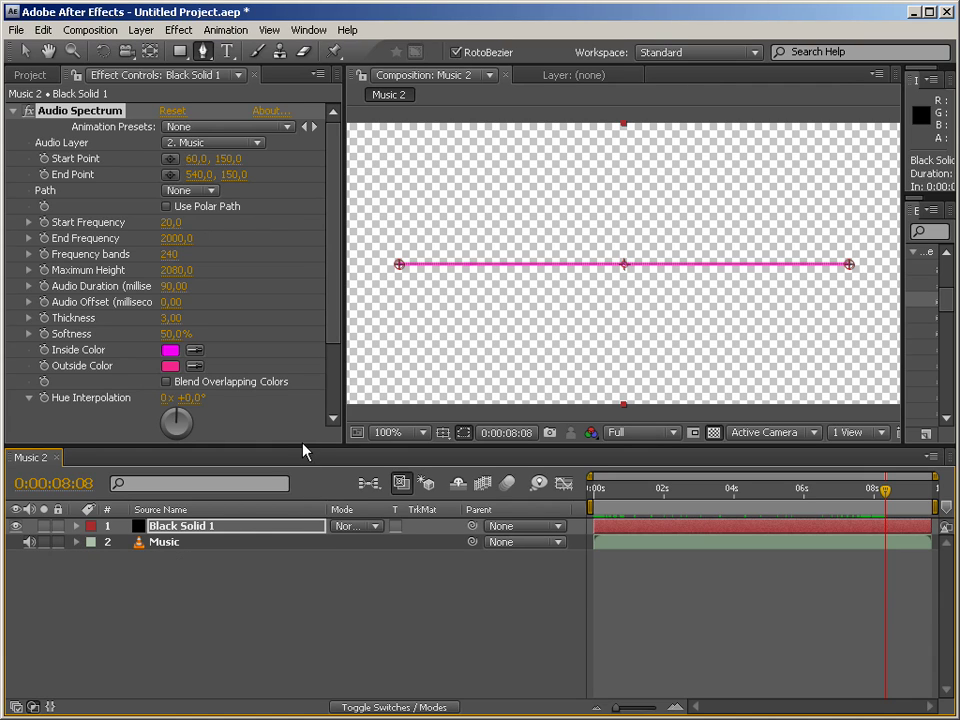
pyautogui.moveTo(304, 445); pyautogui.dragTo(273, 578)
# Step: Try a shorter Audio Duration, then set it back to 90 ms
pyautogui.moveTo(722, 628); pyautogui.dragTo(662, 628)
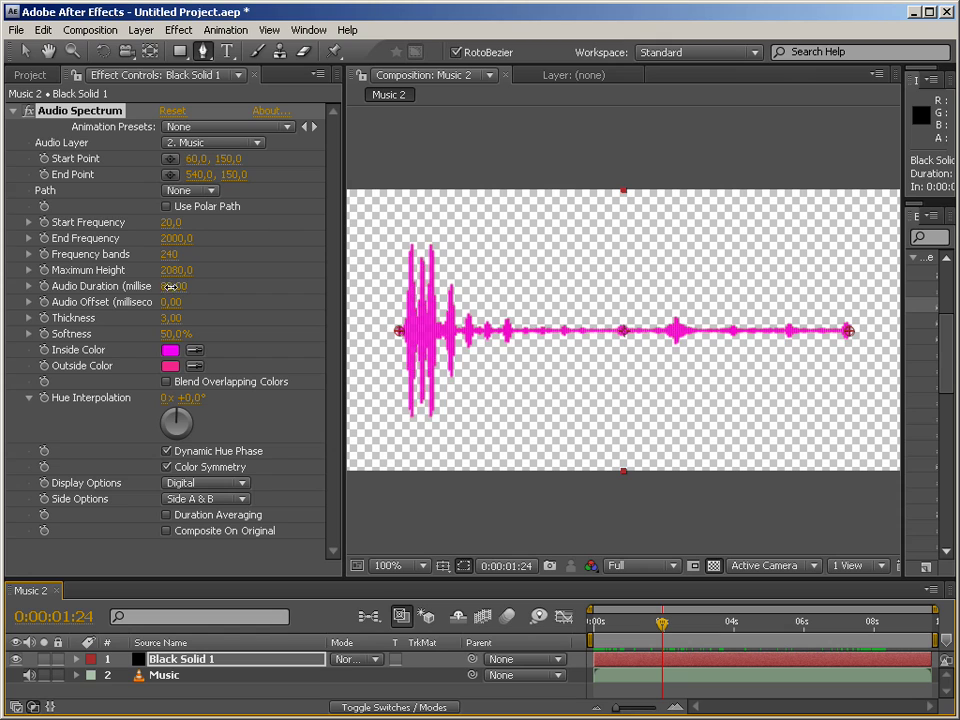
pyautogui.moveTo(176, 291); pyautogui.dragTo(93, 286)
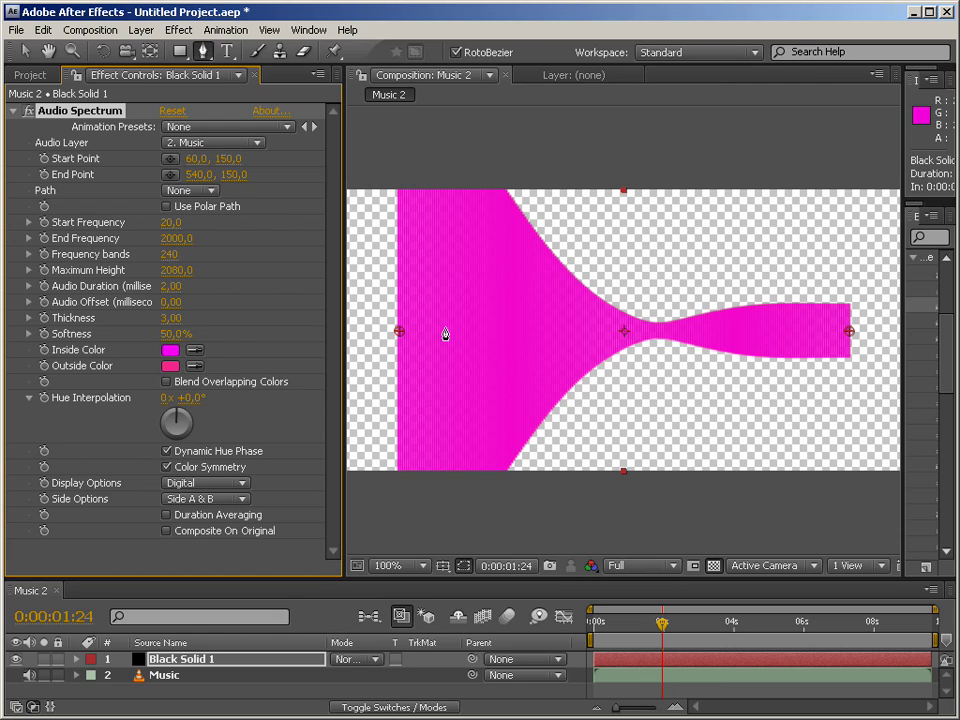
pyautogui.moveTo(661, 623); pyautogui.dragTo(745, 628)
pyautogui.click(171, 286)
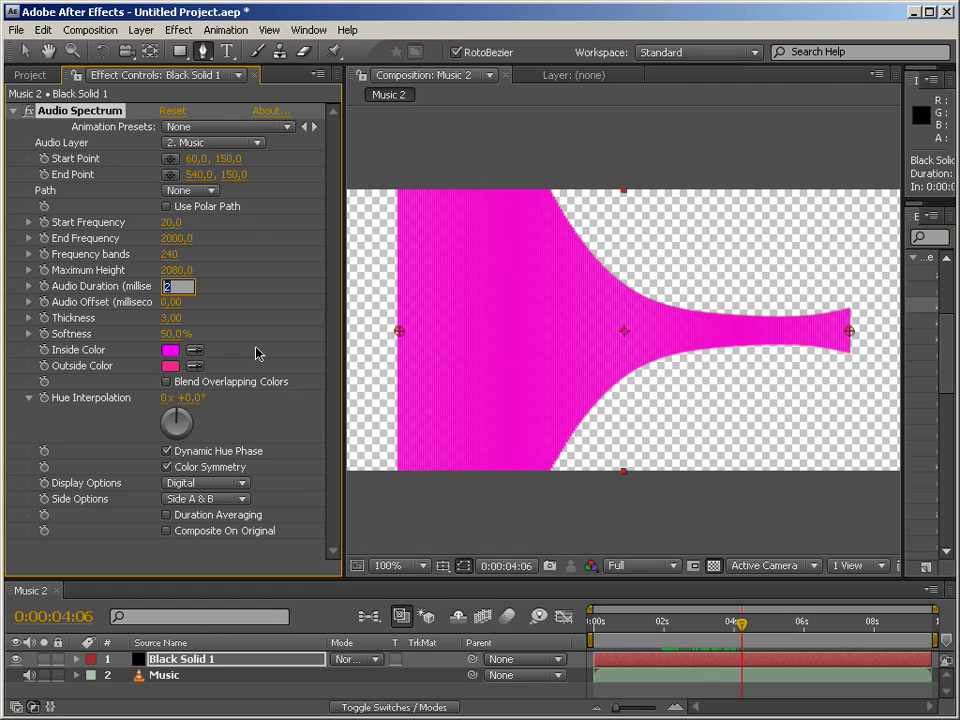
pyautogui.write('90')
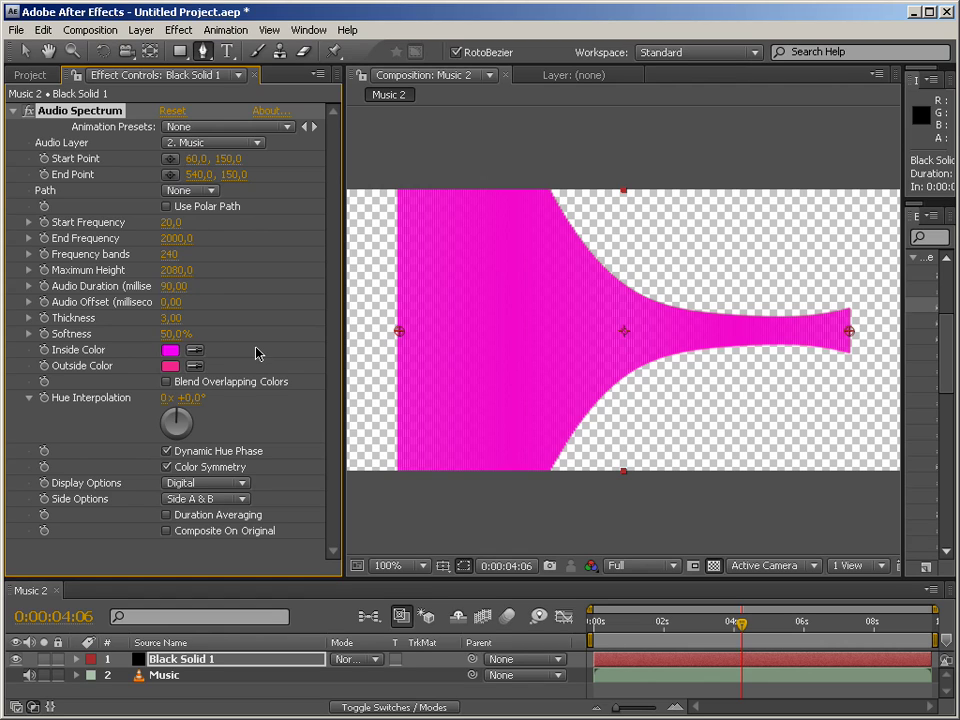
pyautogui.press('Return')
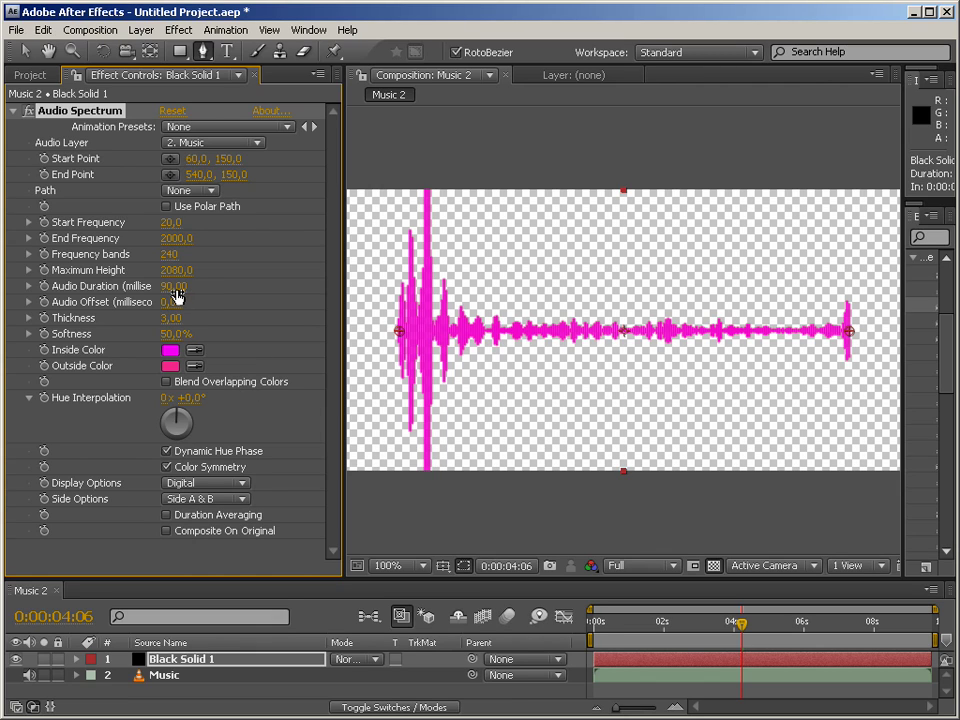
# Step: Set Frequency bands to 64, Thickness to about 22.8 and Softness to 0%
pyautogui.click(170, 254)
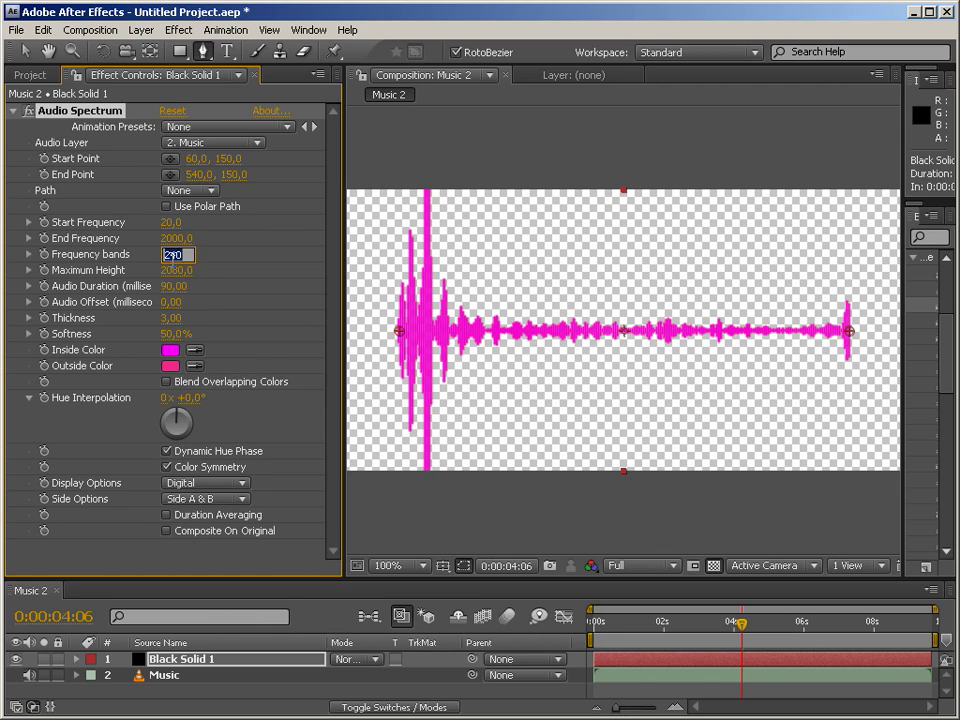
pyautogui.write('64')
pyautogui.press('Return')
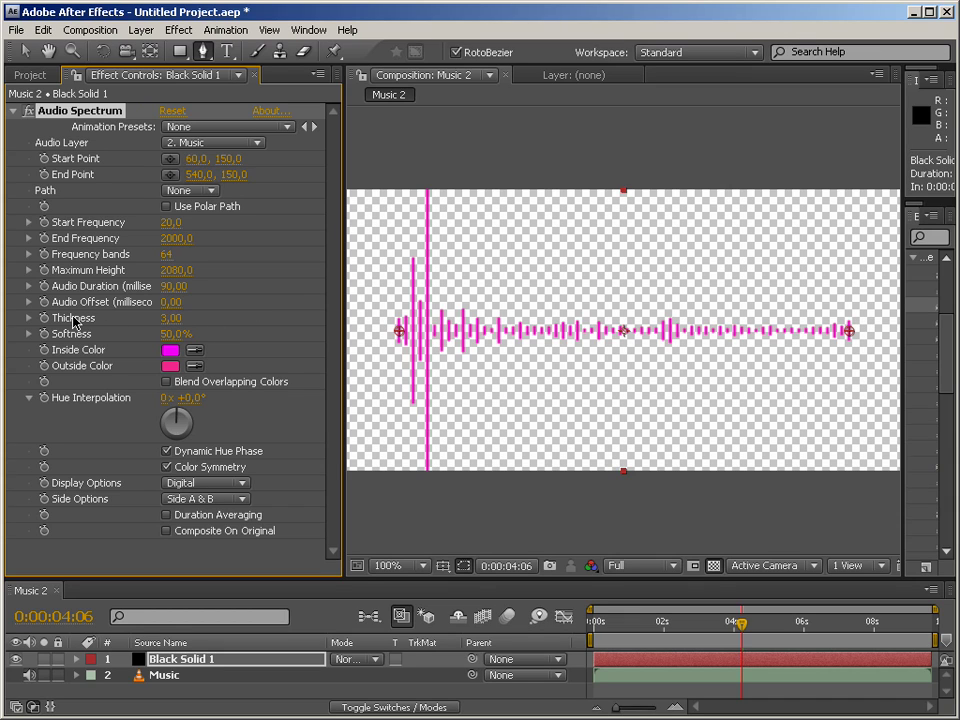
pyautogui.moveTo(171, 318); pyautogui.dragTo(271, 305)
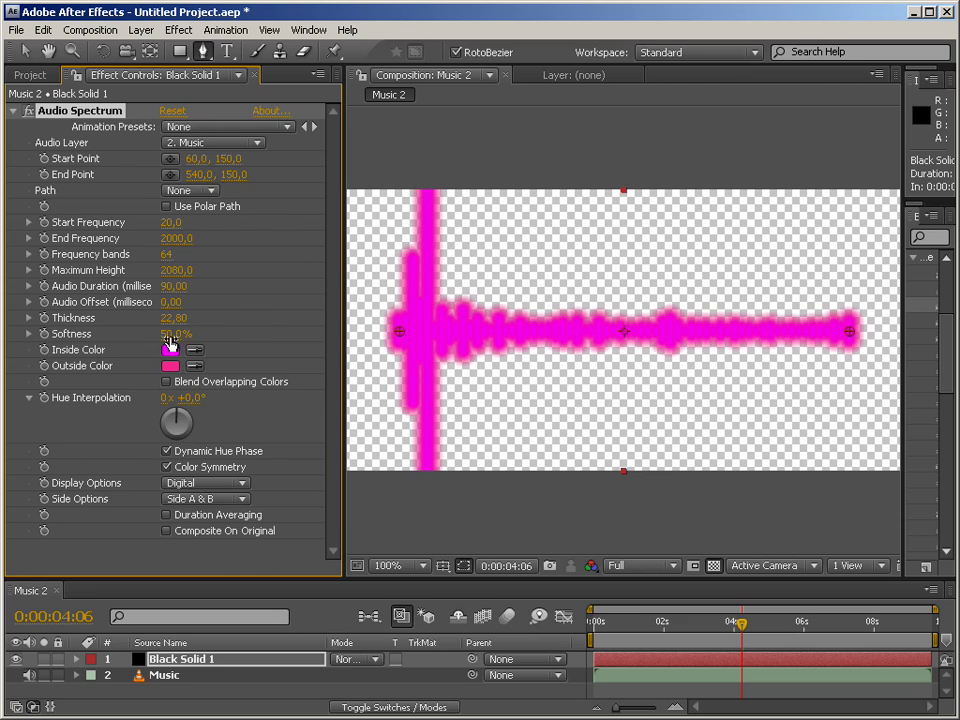
pyautogui.moveTo(178, 333)
pyautogui.mouseDown()
pyautogui.moveTo(283, 333)
pyautogui.moveTo(178, 335)
pyautogui.mouseUp()
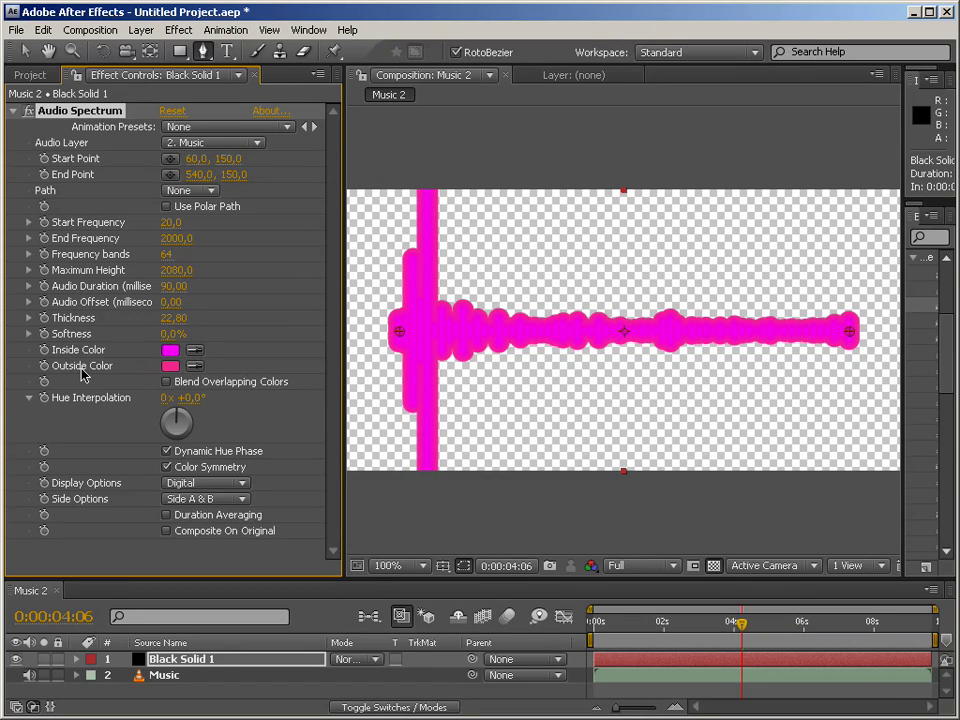
# Step: Set the spectrum's Inside Color to white
pyautogui.click(170, 350)
pyautogui.click(272, 344)
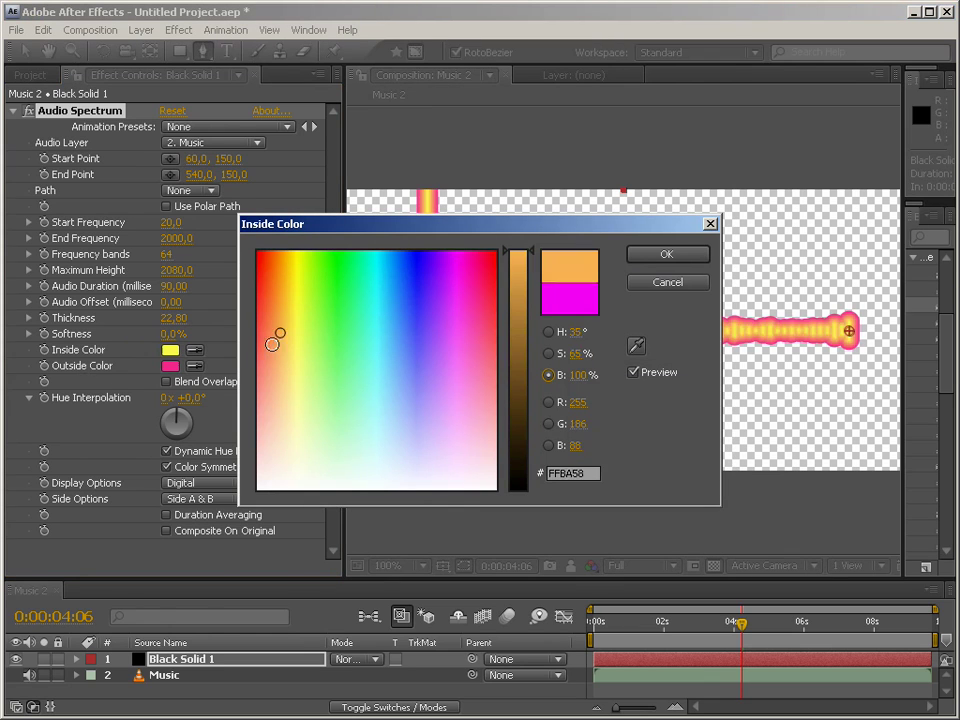
pyautogui.moveTo(272, 344); pyautogui.dragTo(208, 596)
pyautogui.click(666, 256)
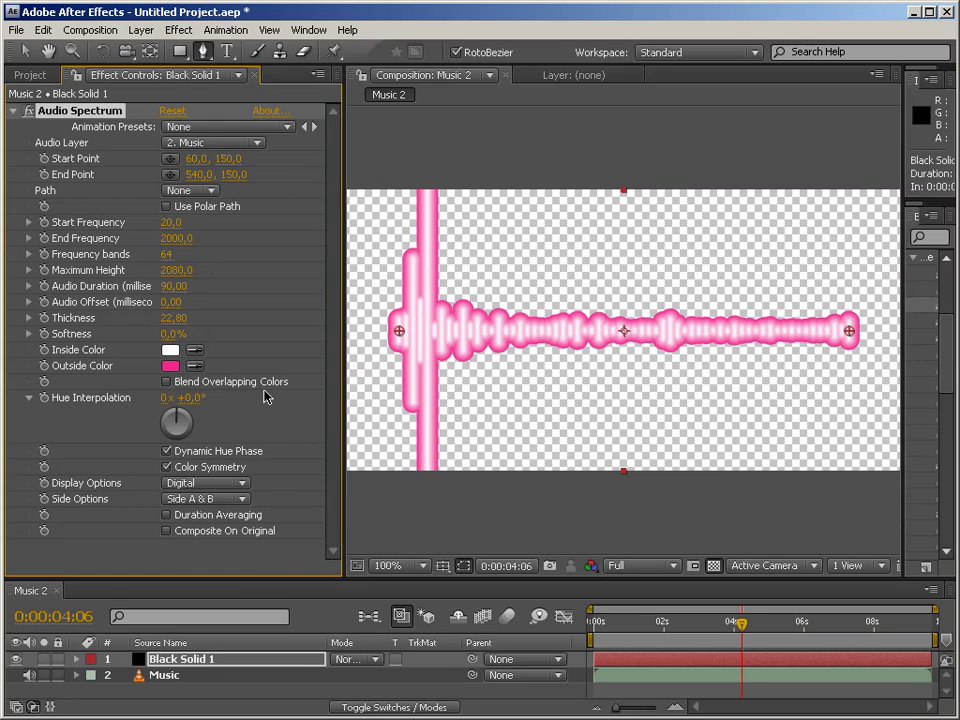
# Step: Set Outside Color to pure red FF0000 and enable Blend Overlapping Colors
pyautogui.click(170, 366)
pyautogui.moveTo(390, 345); pyautogui.dragTo(503, 258)
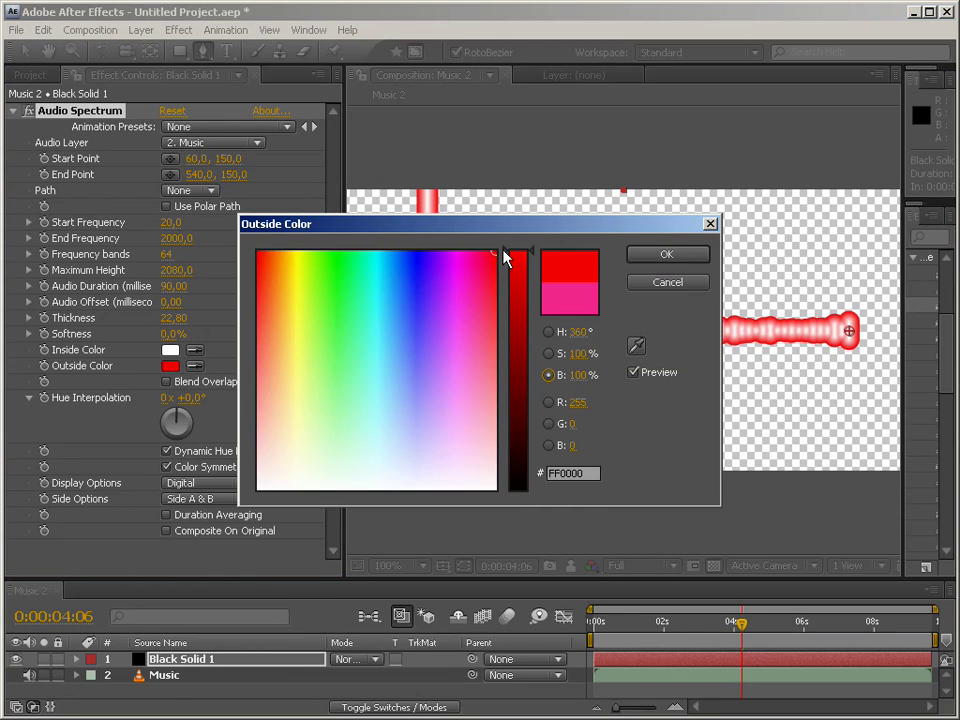
pyautogui.click(681, 261)
pyautogui.moveTo(700, 622)
pyautogui.mouseDown()
pyautogui.moveTo(654, 622)
pyautogui.moveTo(713, 625)
pyautogui.mouseUp()
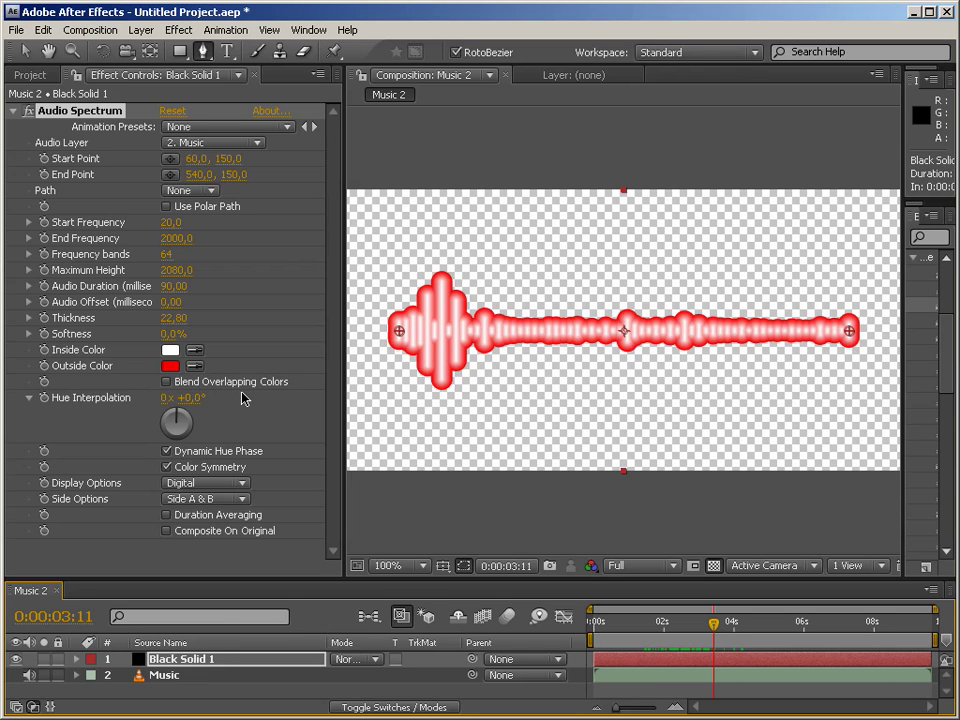
pyautogui.click(166, 382)
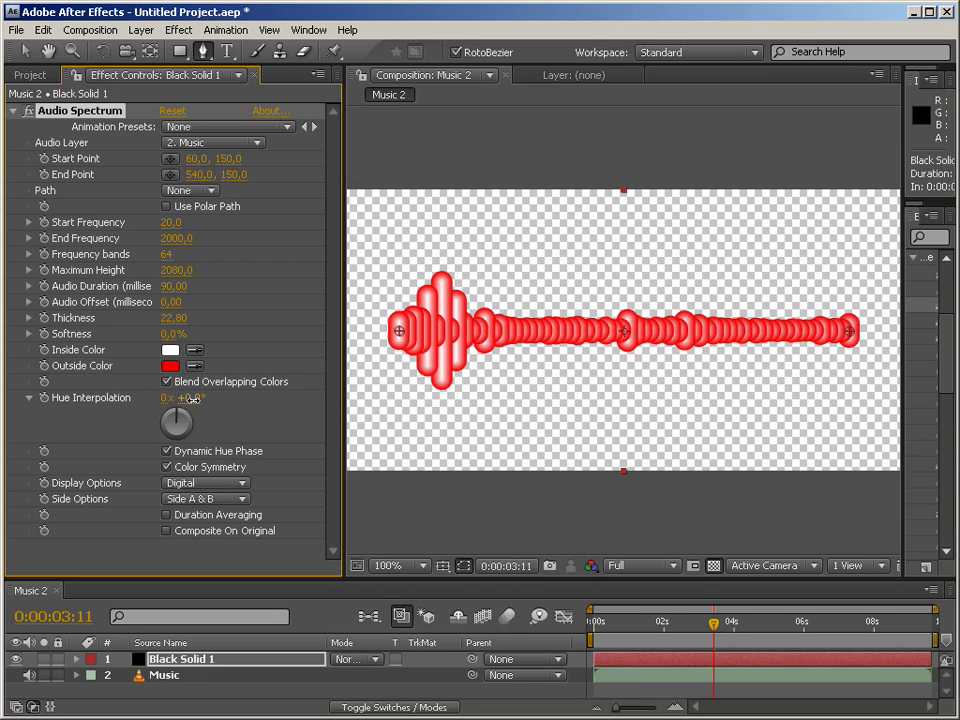
# Step: Set Hue Interpolation to 0x +212° and try other outside colours before keeping red
pyautogui.moveTo(196, 398); pyautogui.dragTo(385, 394)
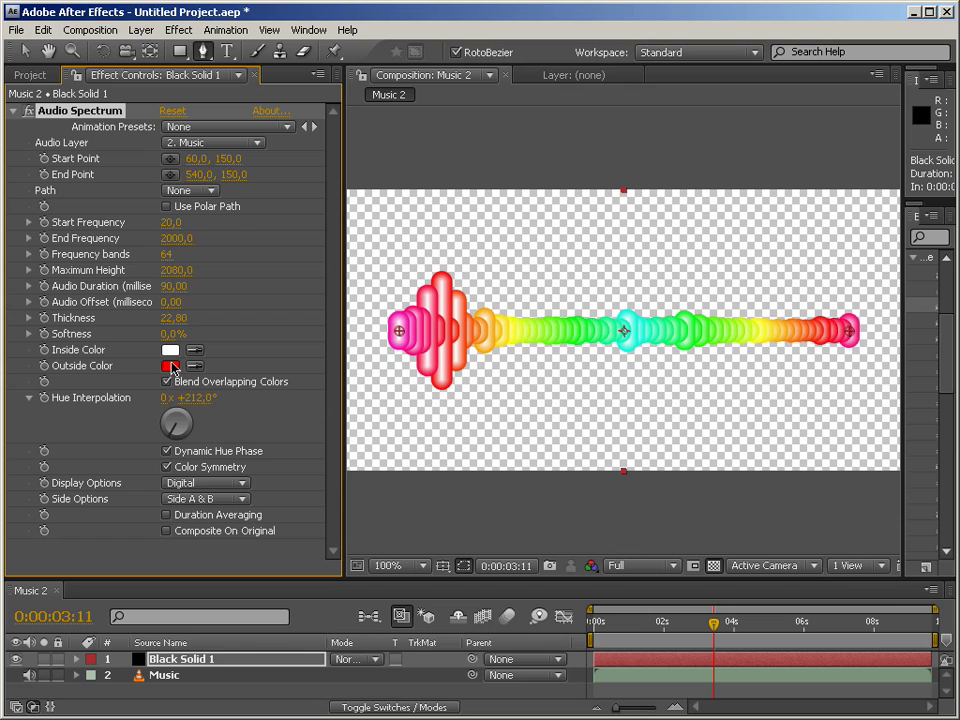
pyautogui.click(170, 366)
pyautogui.moveTo(546, 232); pyautogui.dragTo(511, 475)
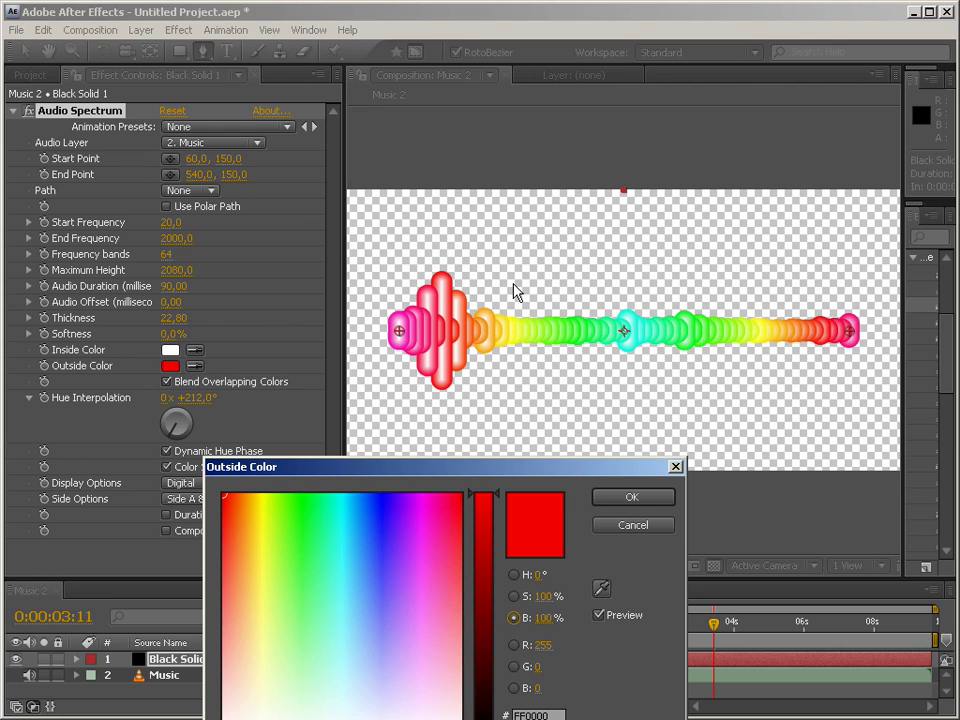
pyautogui.moveTo(224, 493)
pyautogui.mouseDown()
pyautogui.moveTo(407, 486)
pyautogui.moveTo(474, 465)
pyautogui.moveTo(495, 477)
pyautogui.mouseUp()
pyautogui.click(631, 497)
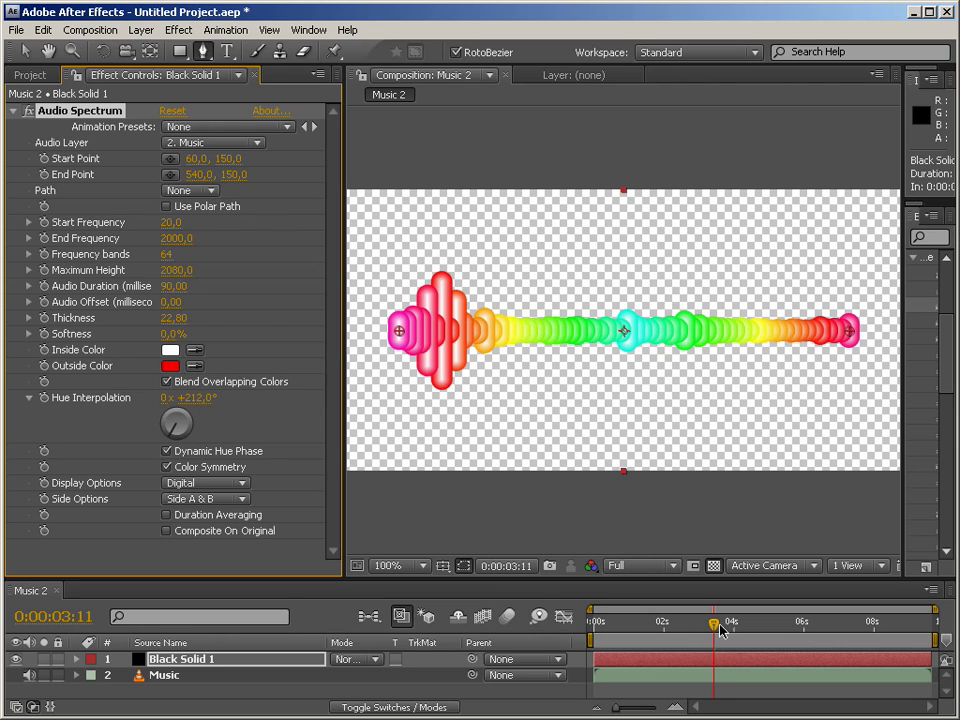
# Step: Turn off Dynamic Hue Phase so the bar colours start at red
pyautogui.moveTo(713, 622); pyautogui.dragTo(668, 626)
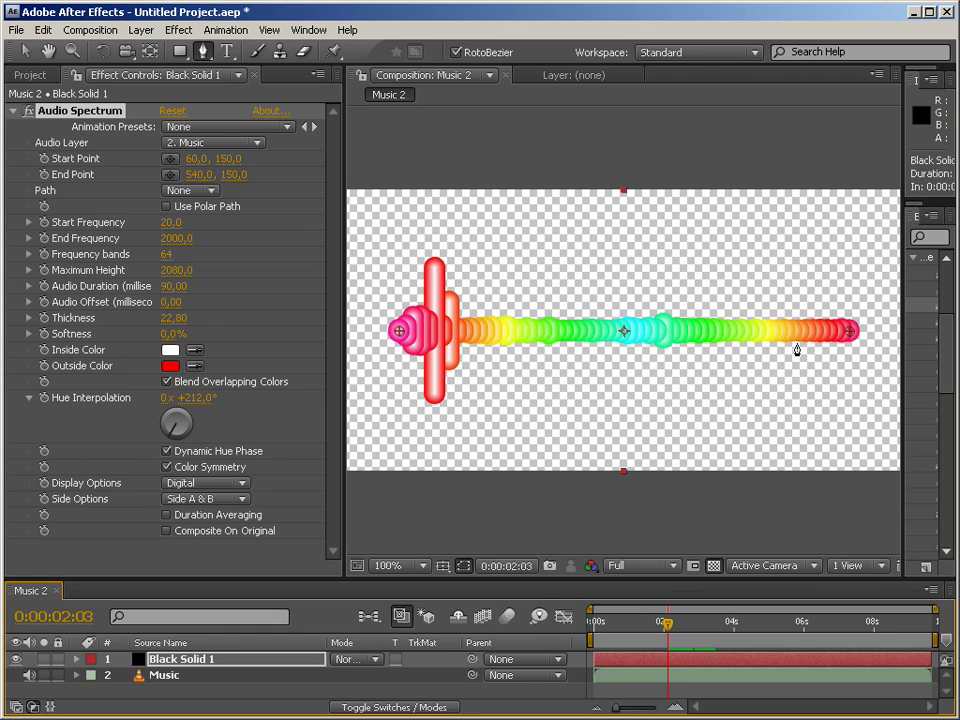
pyautogui.moveTo(659, 636); pyautogui.dragTo(690, 626)
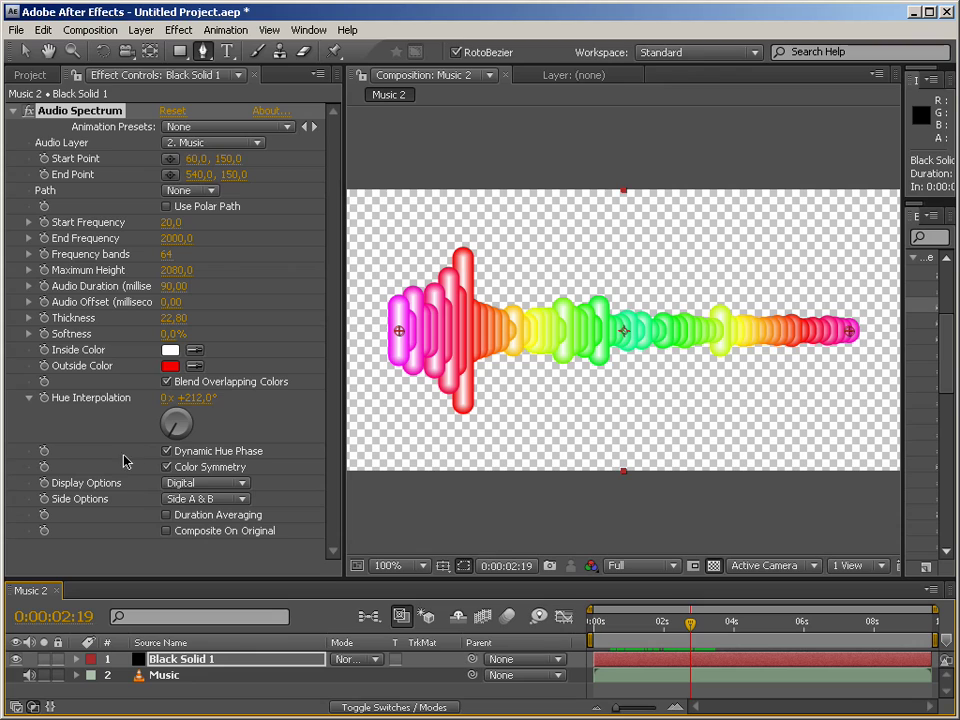
pyautogui.click(167, 452)
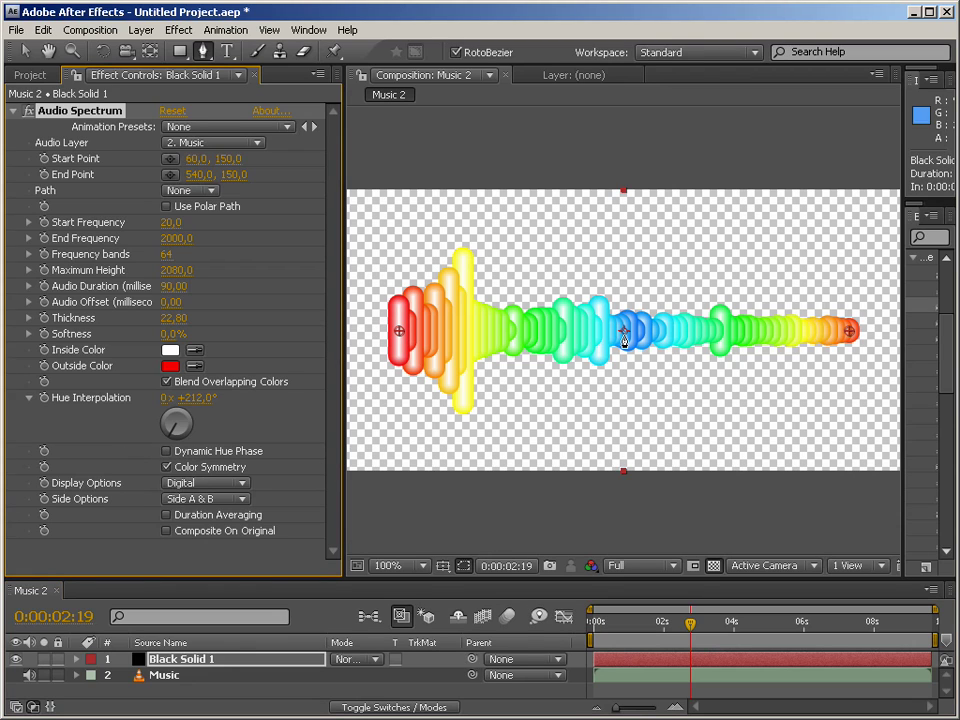
# Step: Set Hue Interpolation so the bars cycle one full rainbow, with Color Symmetry off
pyautogui.moveTo(690, 625); pyautogui.dragTo(735, 626)
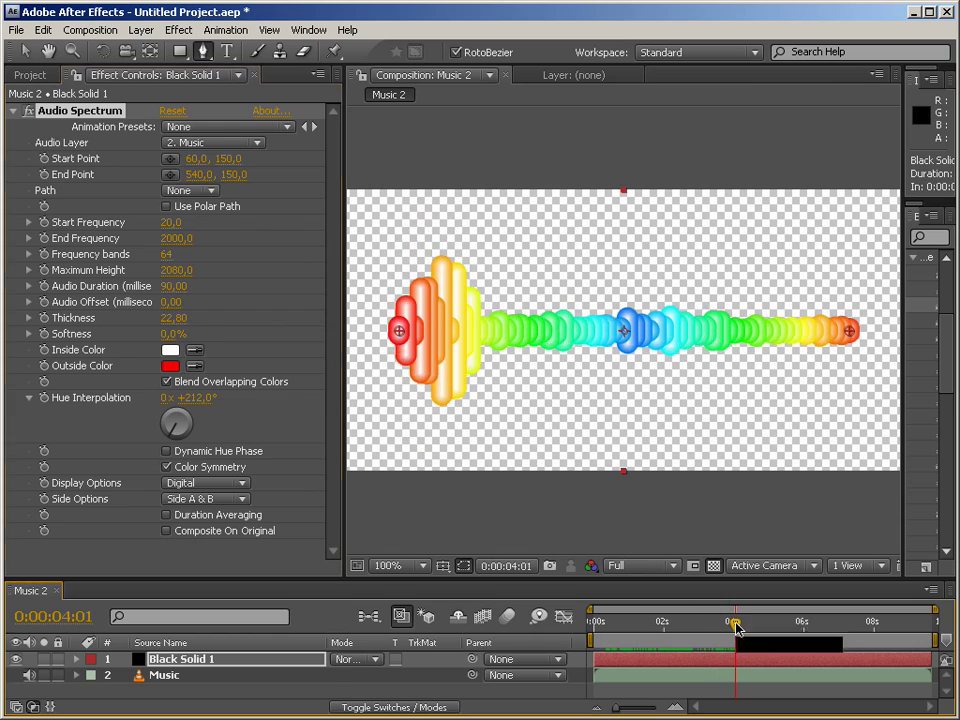
pyautogui.click(166, 467)
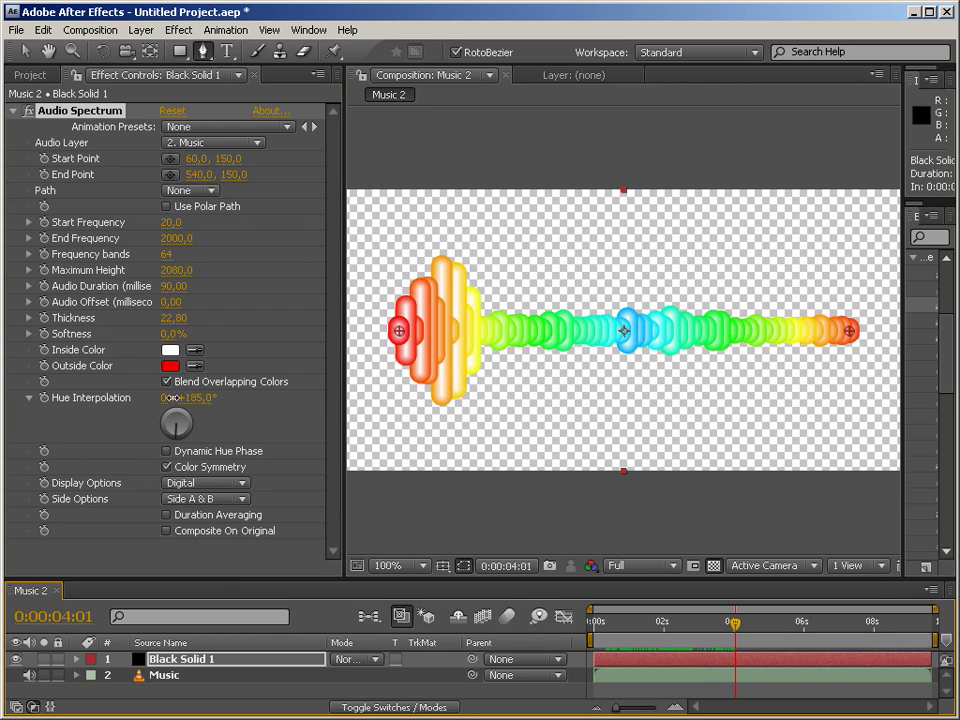
pyautogui.moveTo(190, 397); pyautogui.dragTo(378, 384)
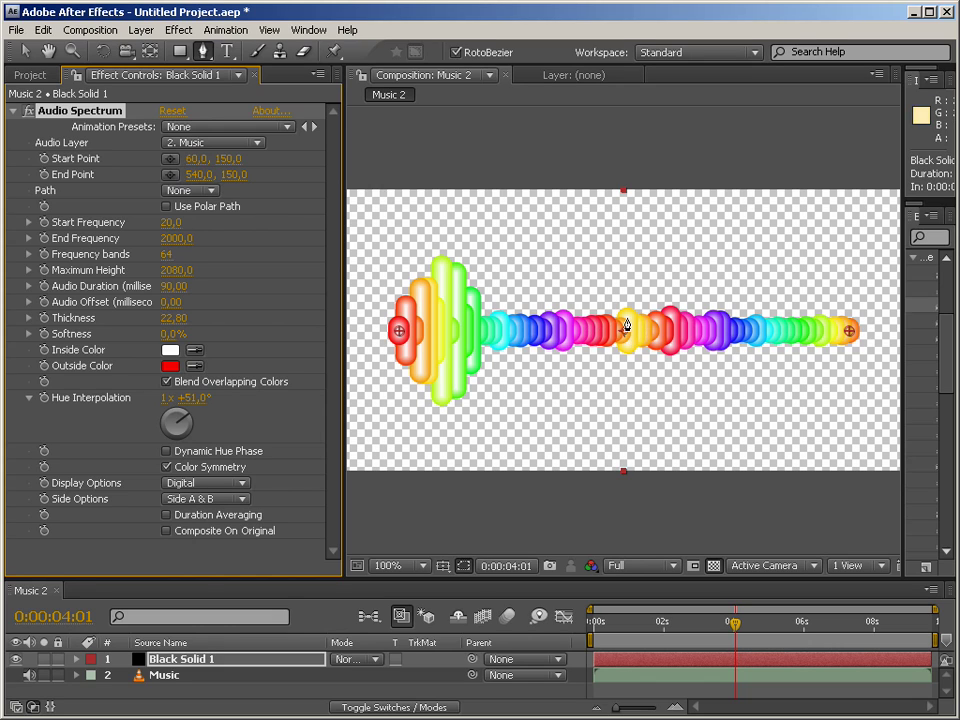
pyautogui.click(166, 467)
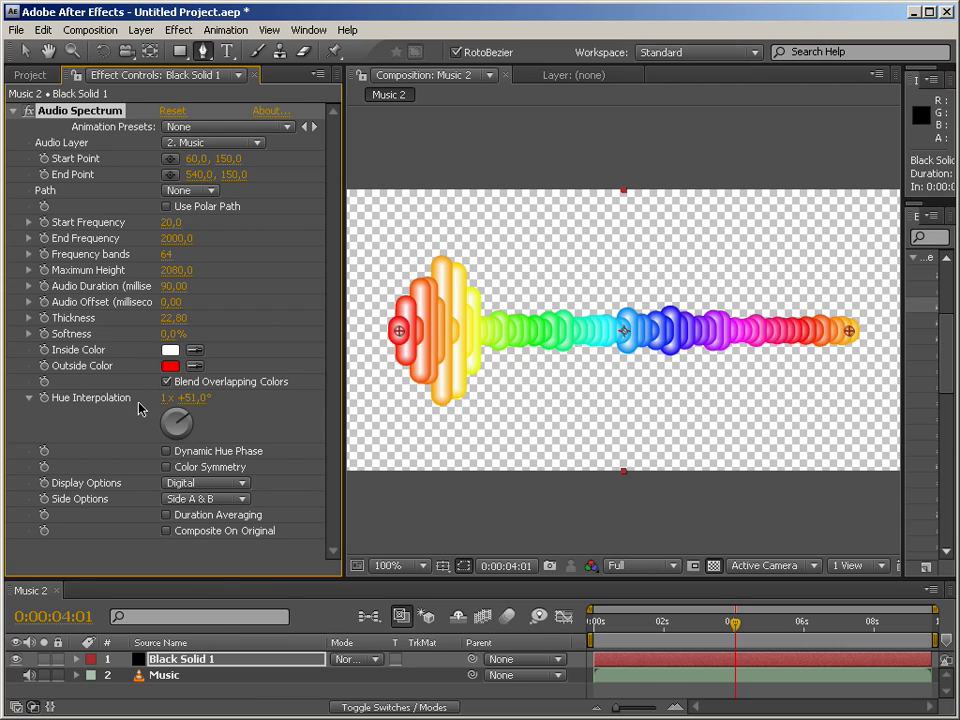
pyautogui.moveTo(190, 404); pyautogui.dragTo(70, 385)
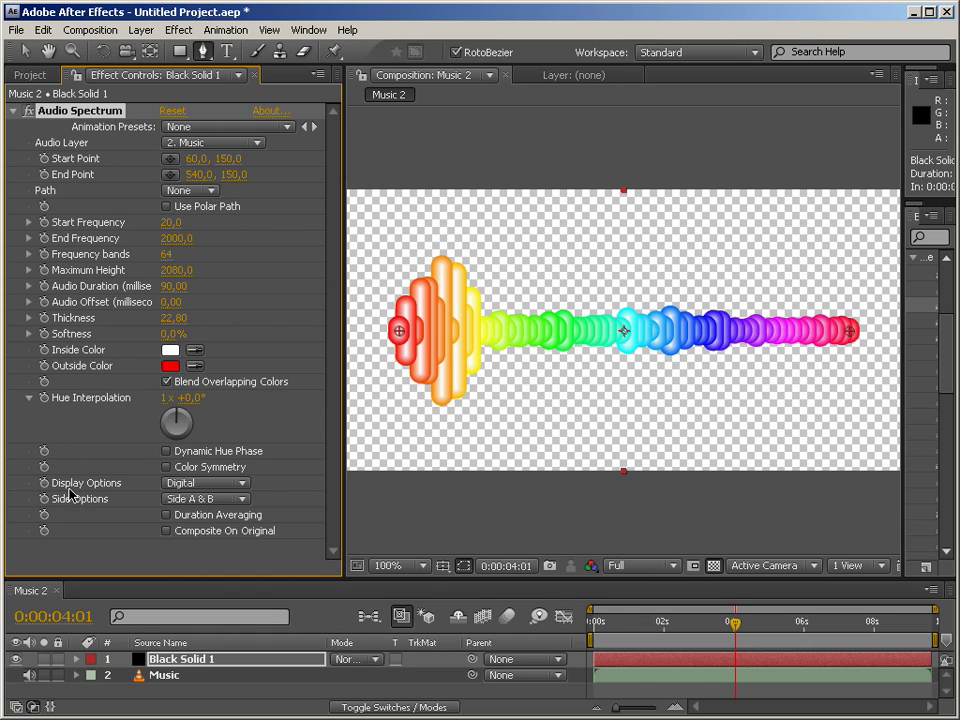
# Step: Draw the spectrum as analog lines with Thickness lowered to 6.6
pyautogui.click(240, 486)
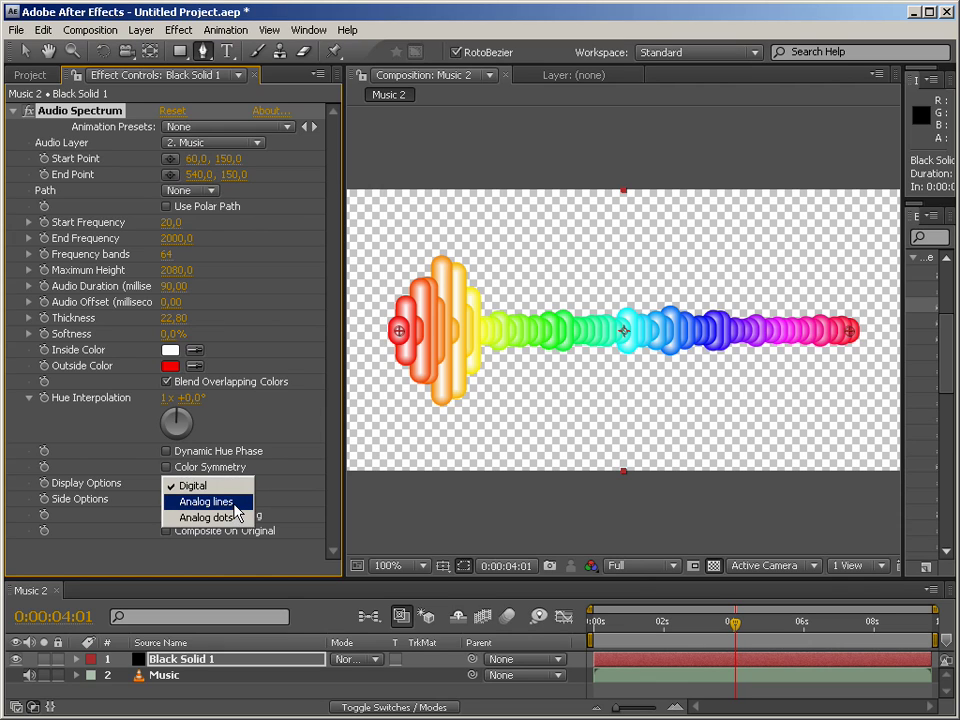
pyautogui.click(234, 503)
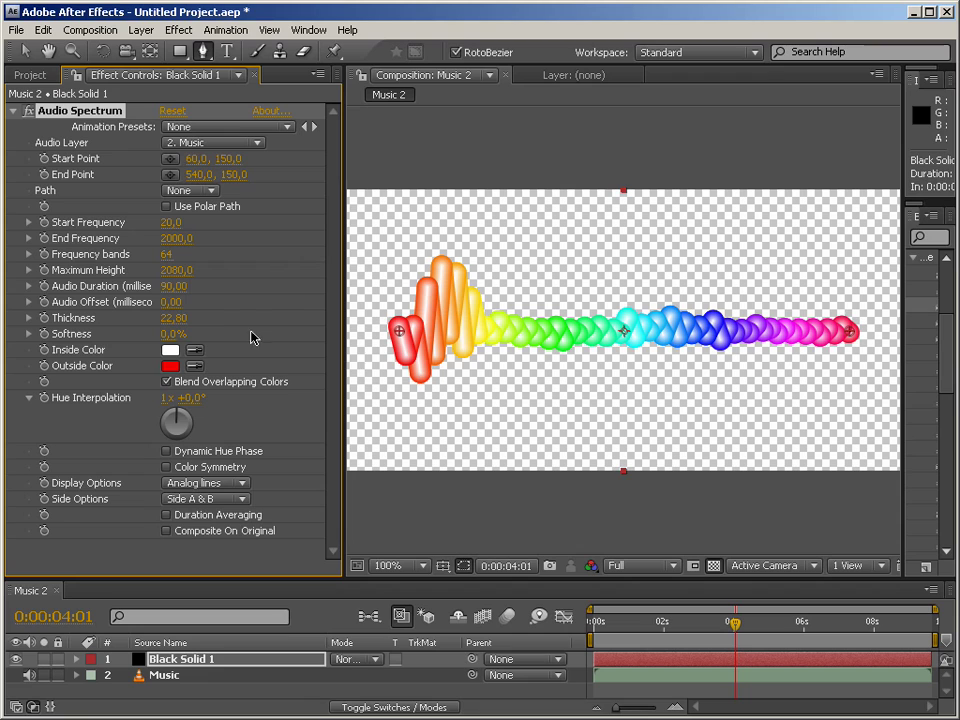
pyautogui.moveTo(174, 318); pyautogui.dragTo(26, 318)
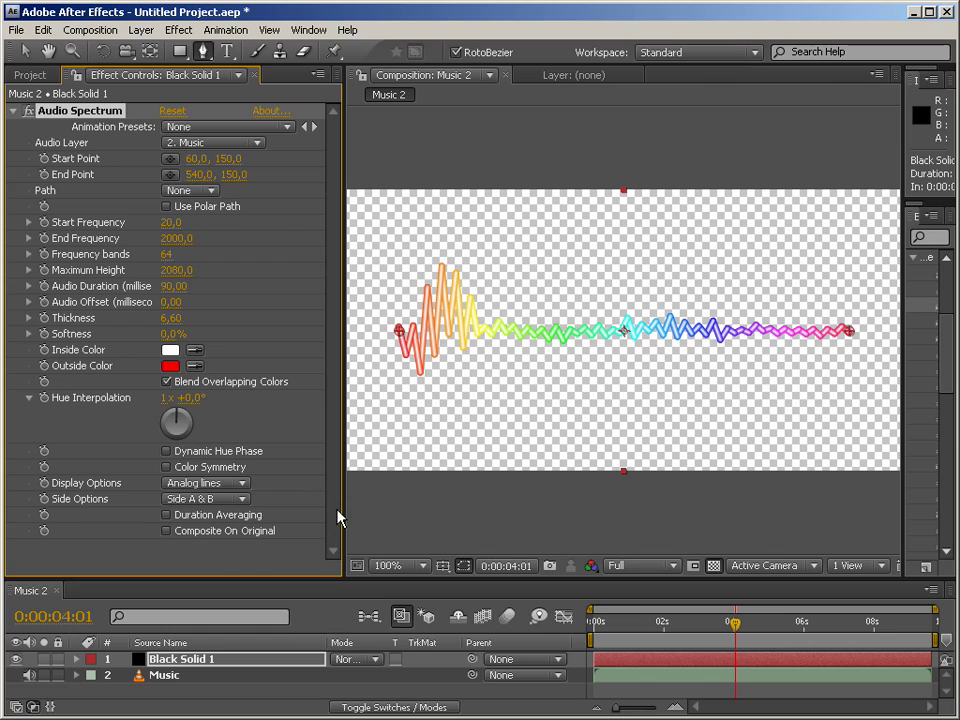
# Step: Compare Digital and Analog lines, then settle on the Analog dots display style
pyautogui.click(210, 483)
pyautogui.click(211, 469)
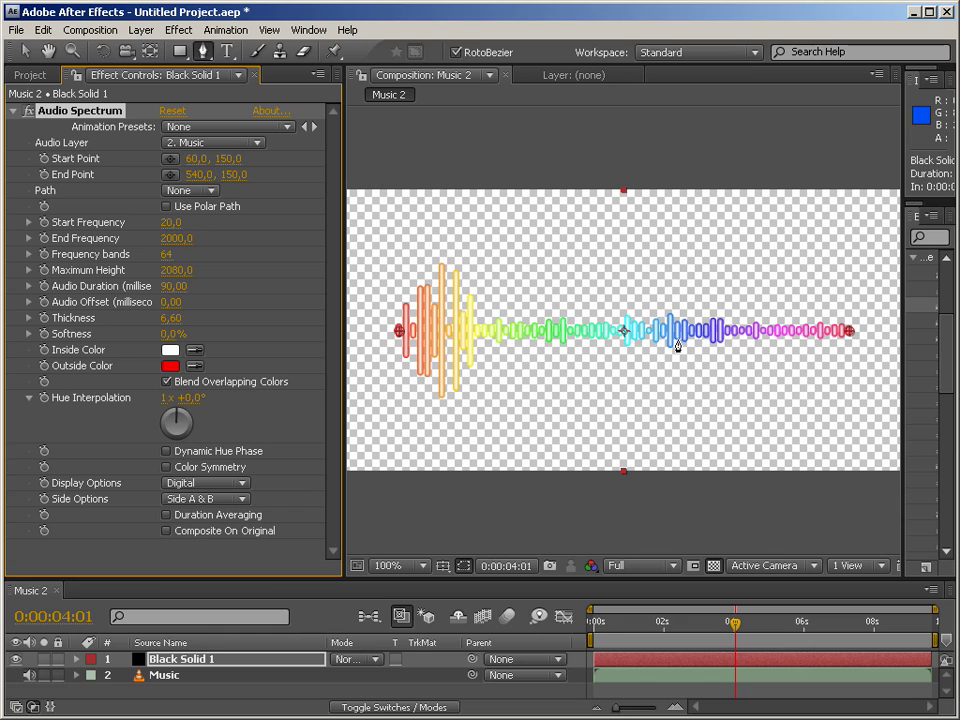
pyautogui.click(200, 483)
pyautogui.click(207, 502)
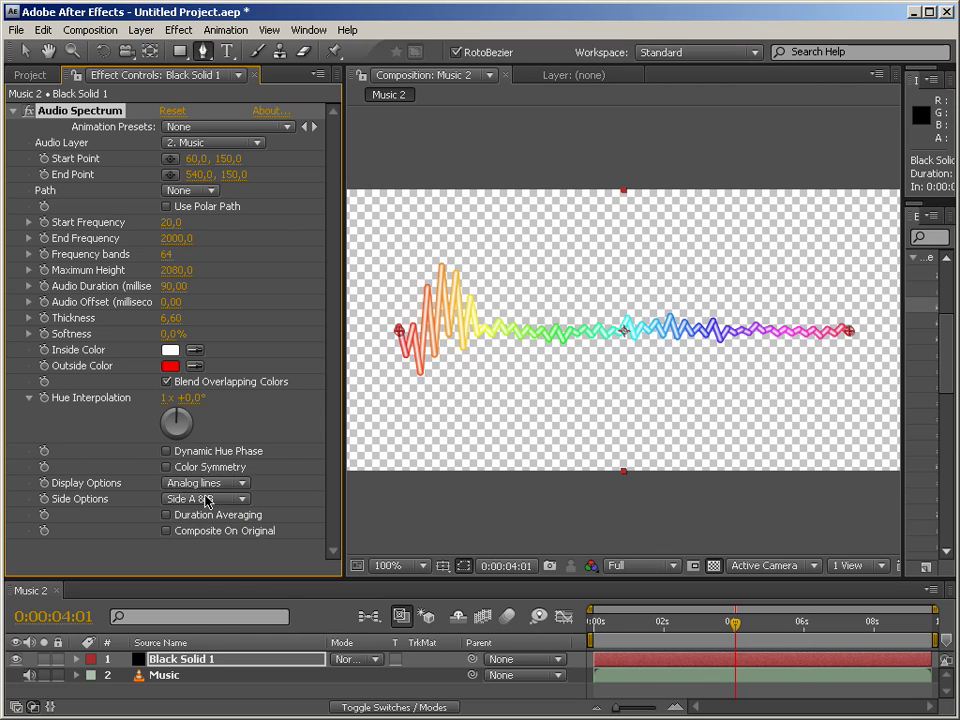
pyautogui.click(205, 483)
pyautogui.click(195, 500)
pyautogui.moveTo(733, 668); pyautogui.dragTo(715, 668)
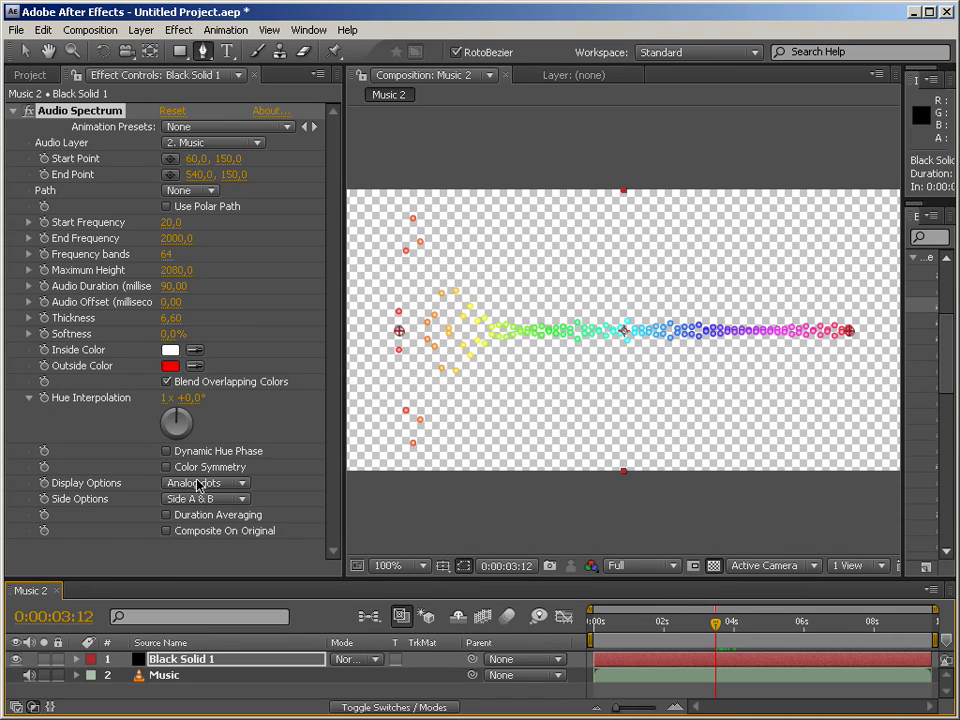
# Step: Turn on Composite On Original so the spectrum shows over the black solid
pyautogui.click(167, 532)
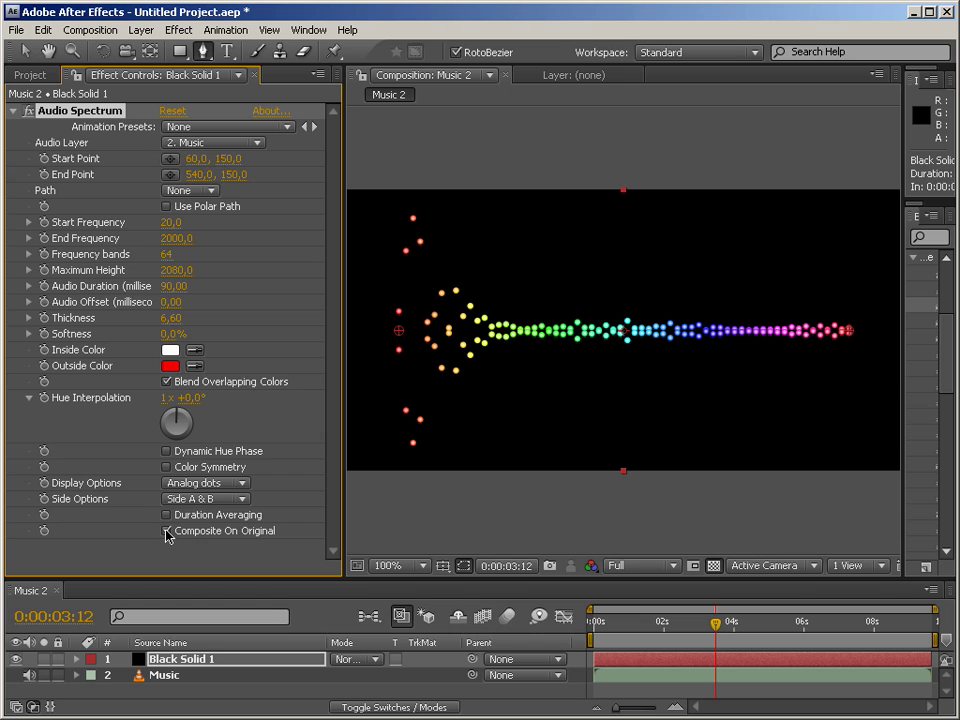
pyautogui.moveTo(724, 634); pyautogui.dragTo(695, 630)
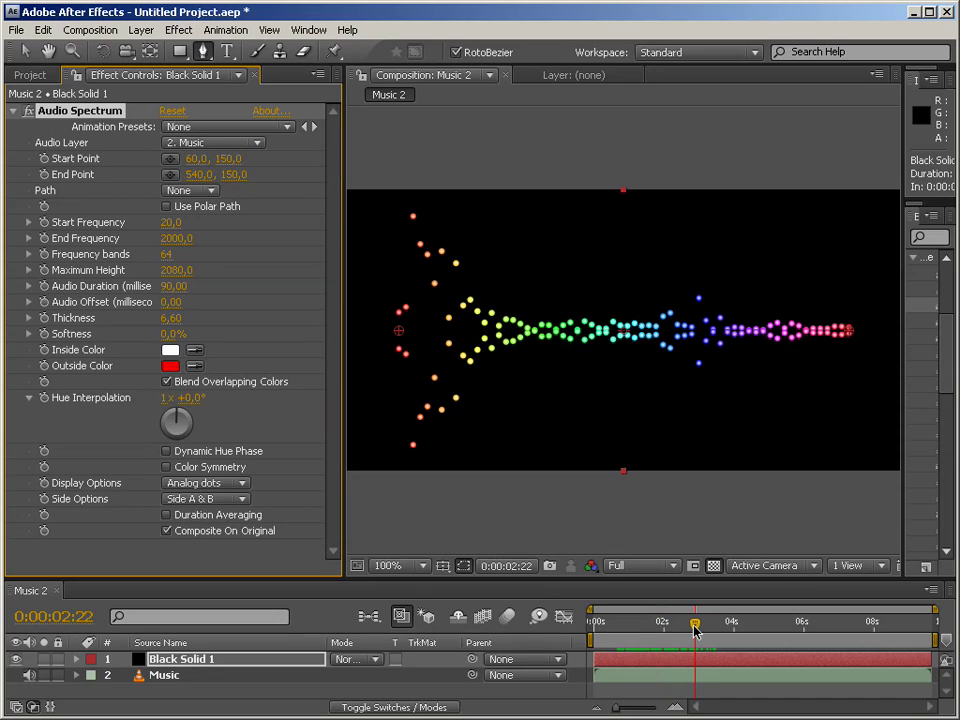
pyautogui.moveTo(685, 630); pyautogui.dragTo(612, 628)
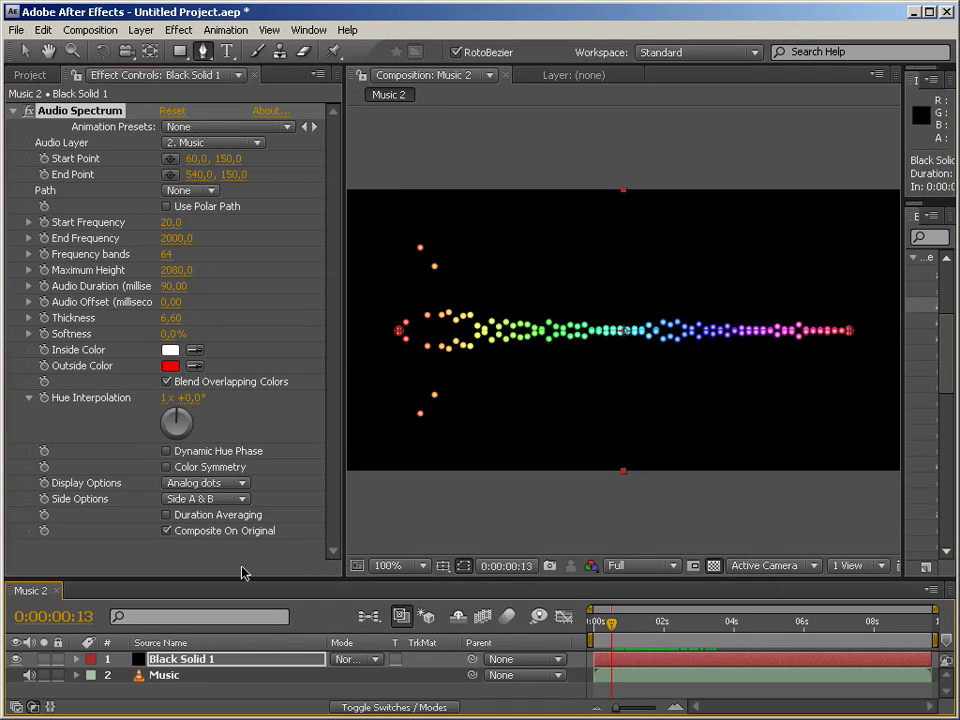
# Step: Try Side Options Side A, Side B and Side A & B
pyautogui.click(222, 499)
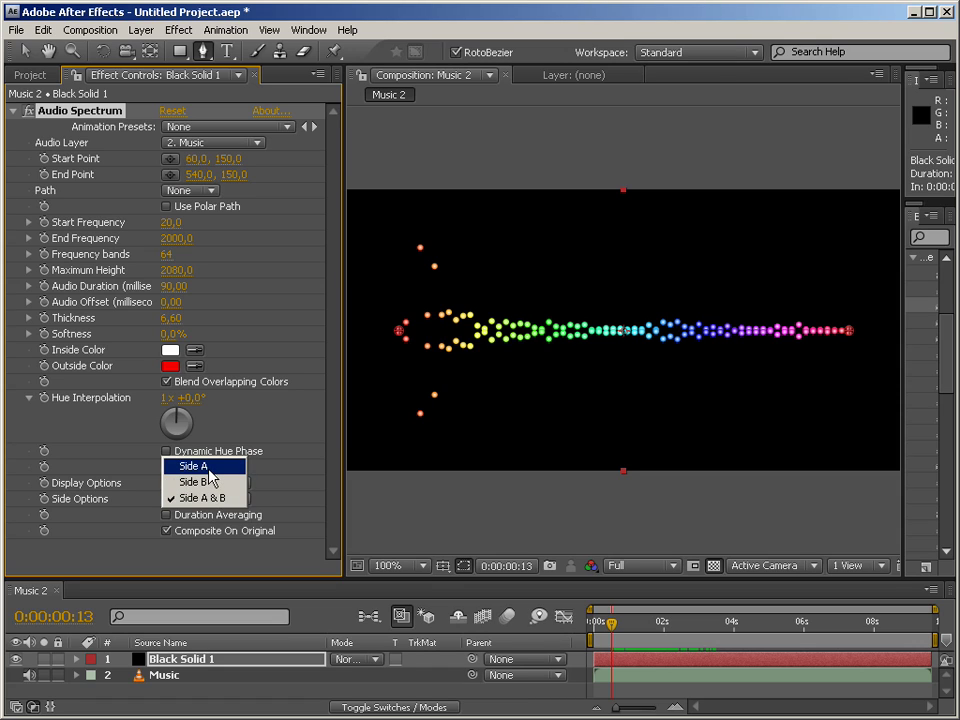
pyautogui.click(194, 467)
pyautogui.click(224, 503)
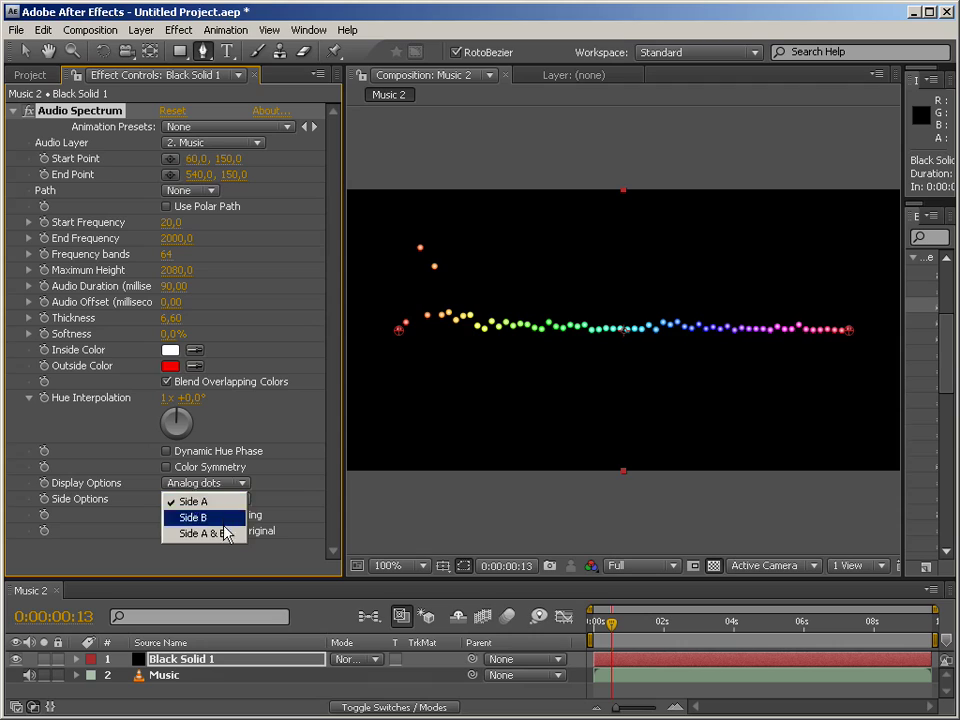
pyautogui.click(226, 520)
pyautogui.click(225, 499)
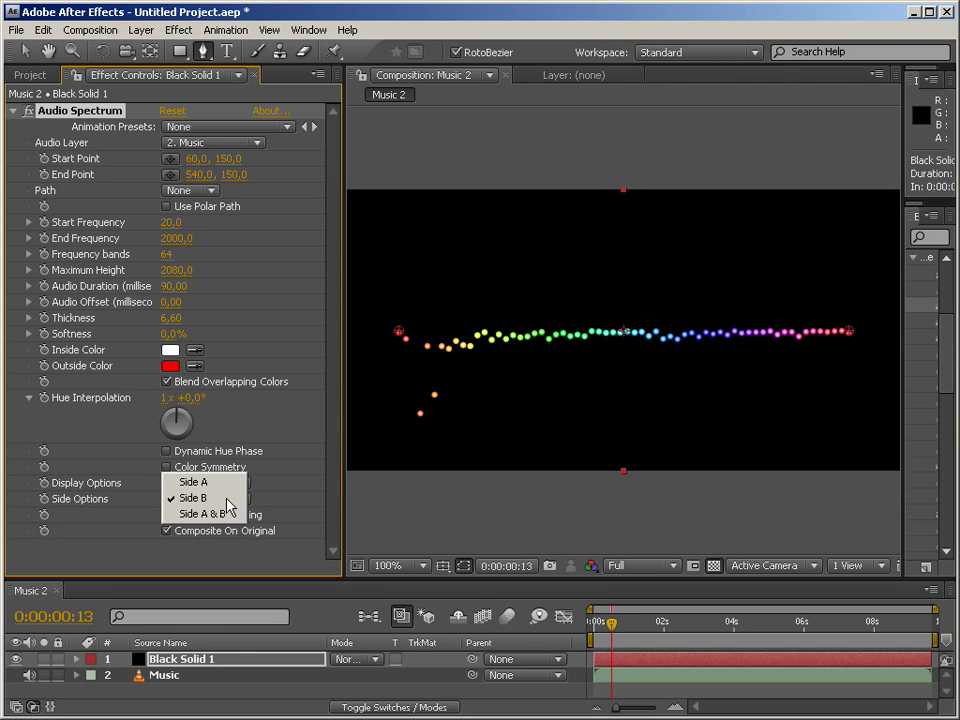
pyautogui.click(226, 514)
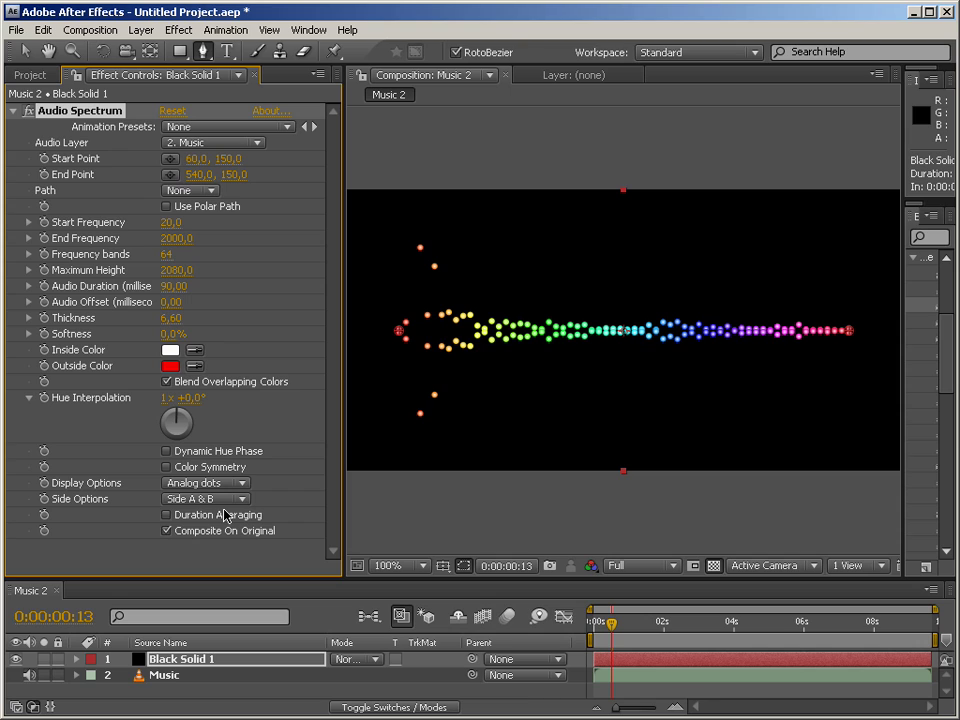
# Step: Switch Display Options to Digital bars and compare Side A and Side B
pyautogui.click(203, 483)
pyautogui.click(193, 422)
pyautogui.click(218, 456)
pyautogui.click(205, 499)
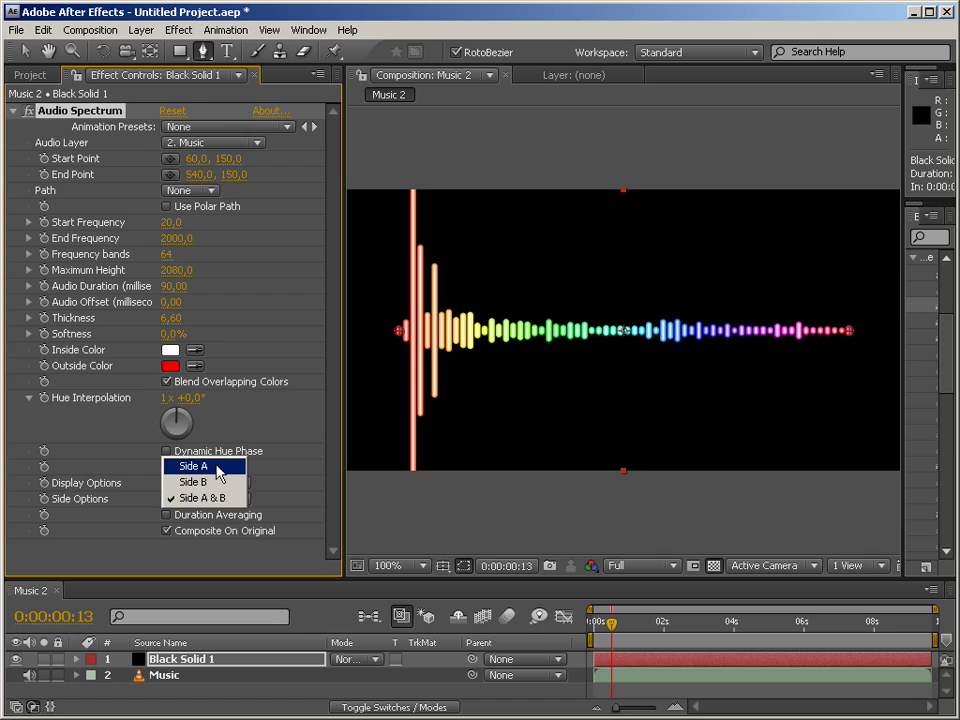
pyautogui.click(219, 466)
pyautogui.click(212, 500)
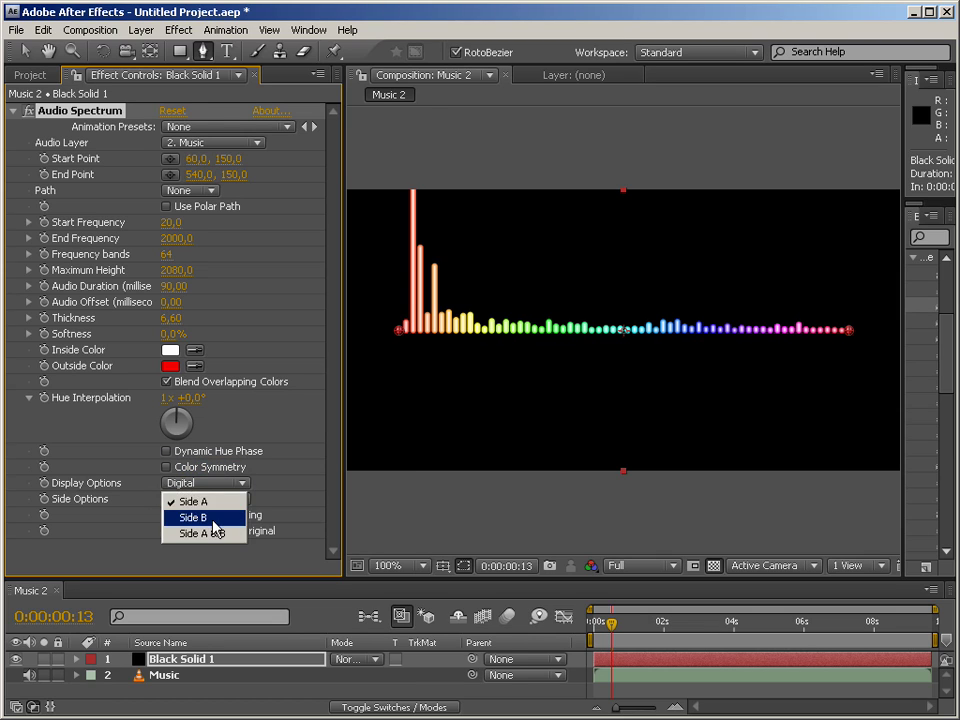
pyautogui.click(205, 516)
# Step: Settle on Digital display with Side Options set to Side A & B
pyautogui.click(212, 486)
pyautogui.click(208, 500)
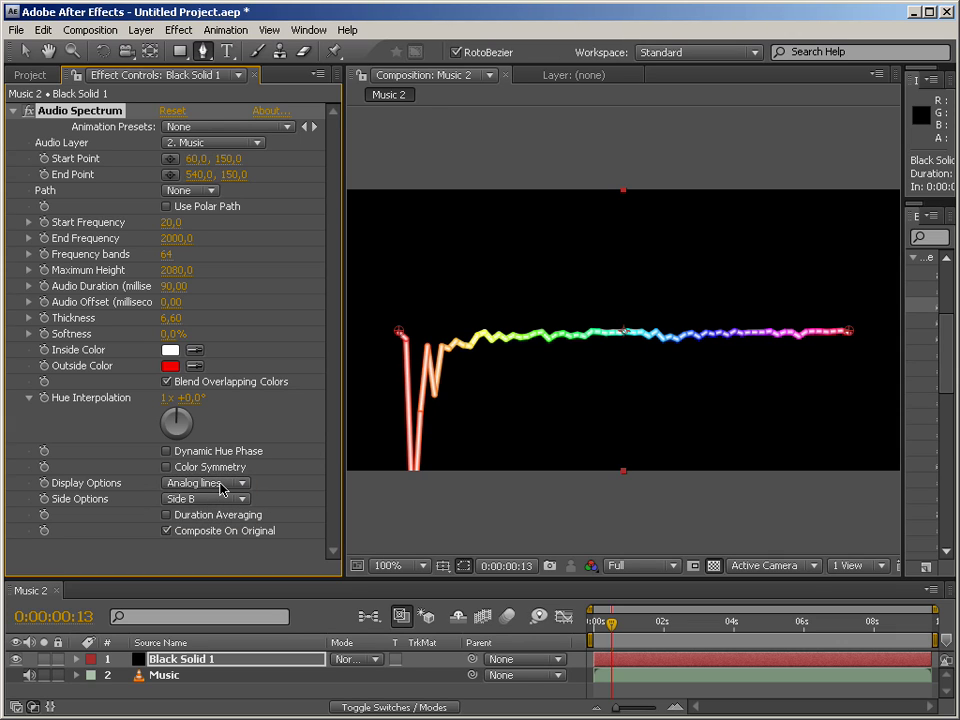
pyautogui.click(222, 488)
pyautogui.click(182, 467)
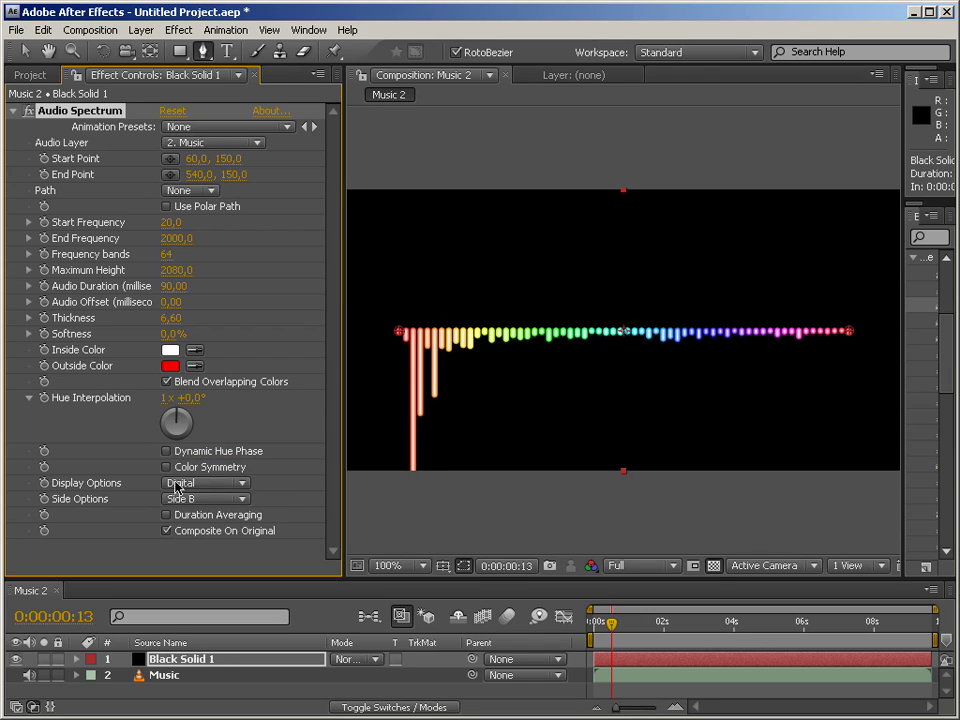
pyautogui.click(226, 499)
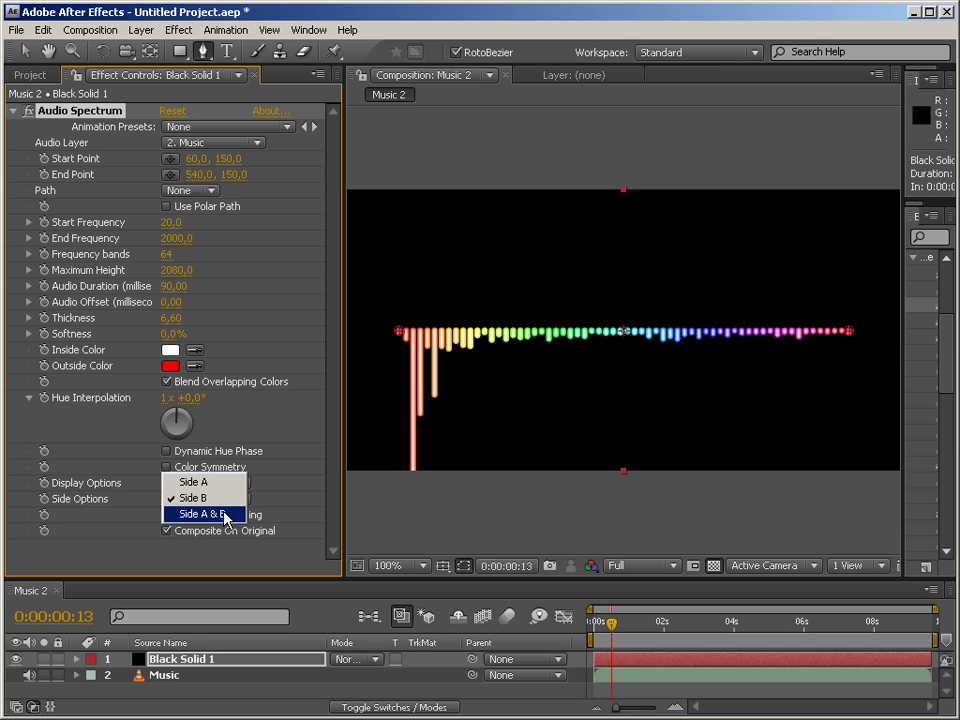
pyautogui.click(226, 515)
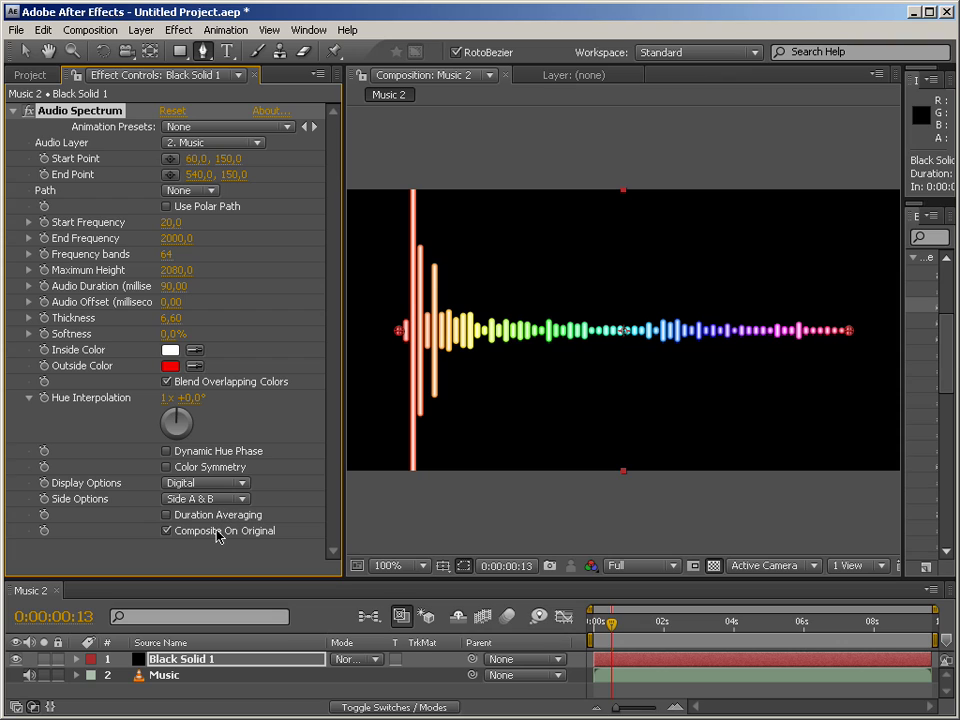
# Step: Try Duration Averaging on then off, and set Side Options to Side A
pyautogui.click(166, 531)
pyautogui.click(166, 515)
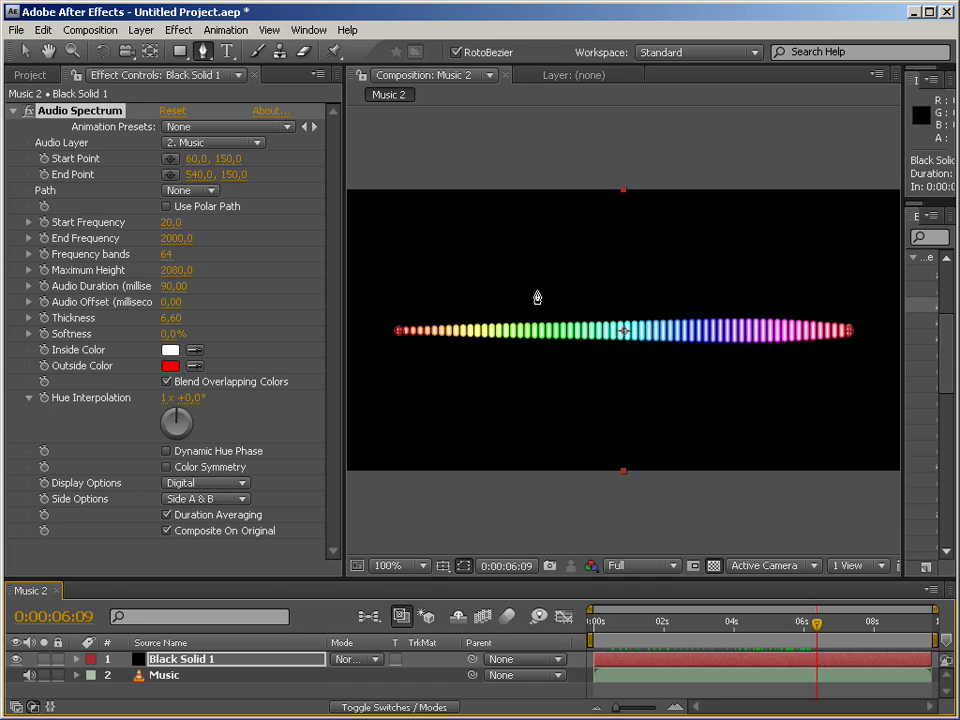
pyautogui.moveTo(822, 653); pyautogui.dragTo(713, 625)
pyautogui.click(168, 516)
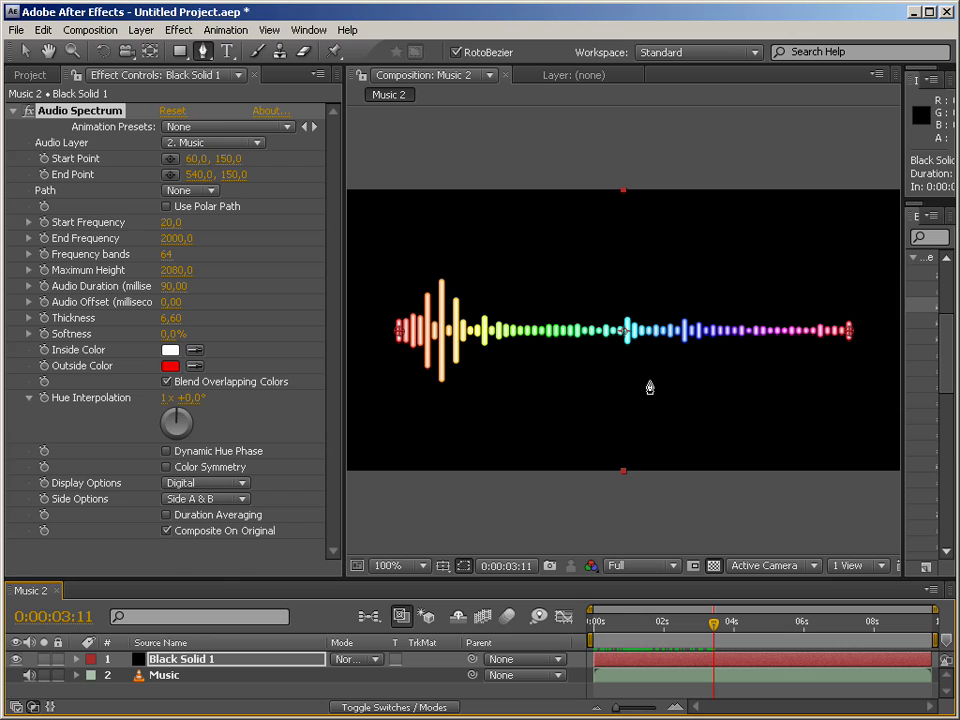
pyautogui.click(205, 499)
pyautogui.click(192, 464)
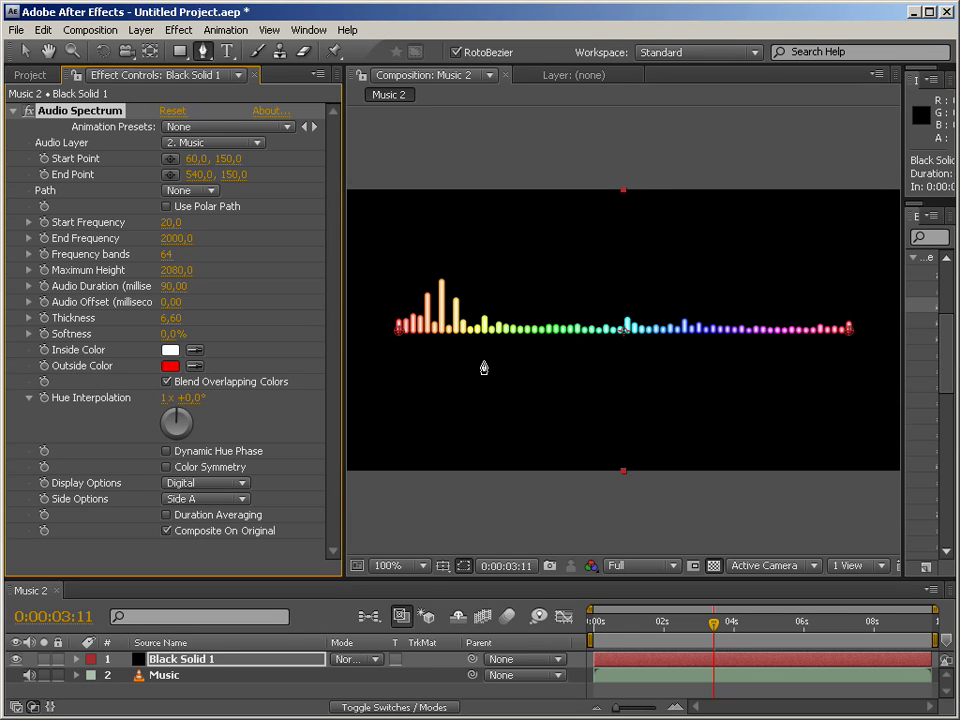
# Step: Duplicate the spectrum layer, flip the copy below the line and set its mode to Add
pyautogui.hotkey('ctrl', 'd')
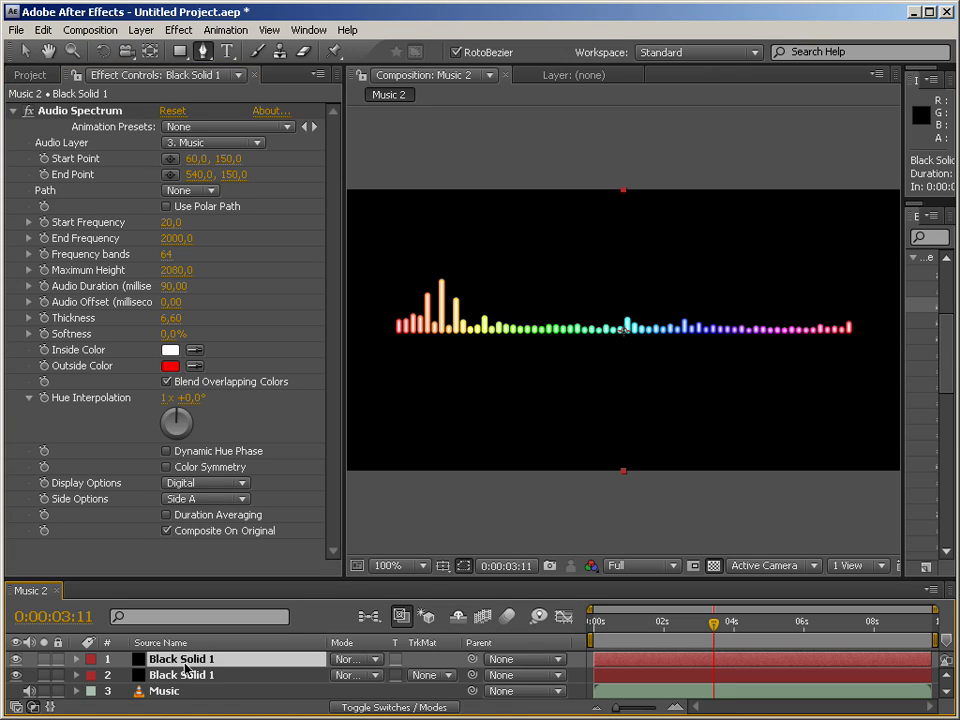
pyautogui.press('v')
pyautogui.moveTo(624, 191); pyautogui.dragTo(619, 476)
pyautogui.hotkey('ctrl', 'z')
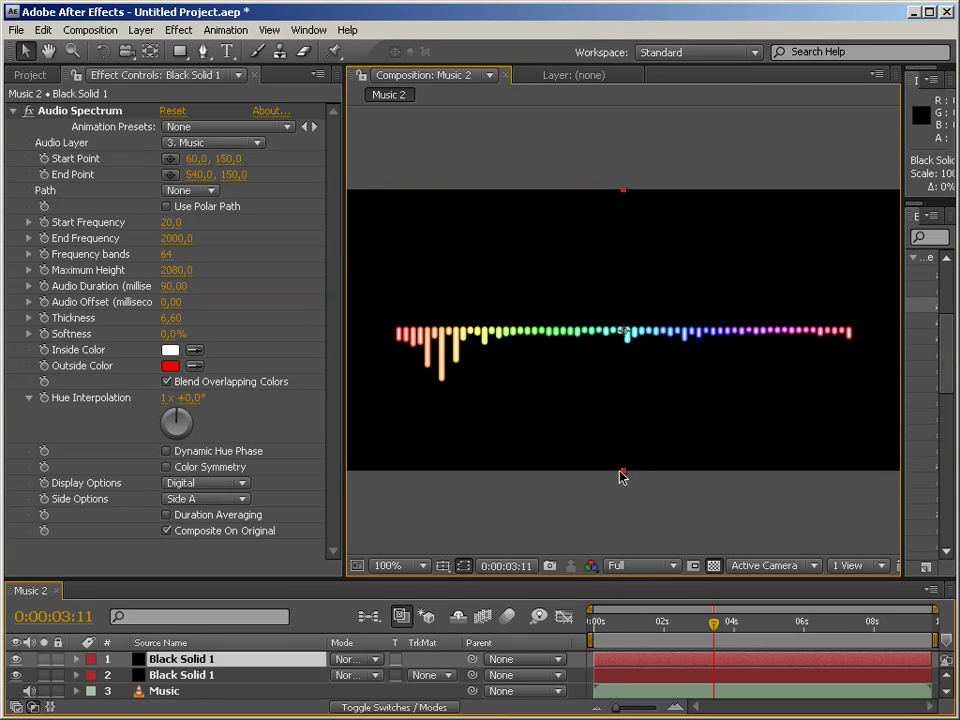
pyautogui.rightClick(619, 476)
pyautogui.click(290, 305)
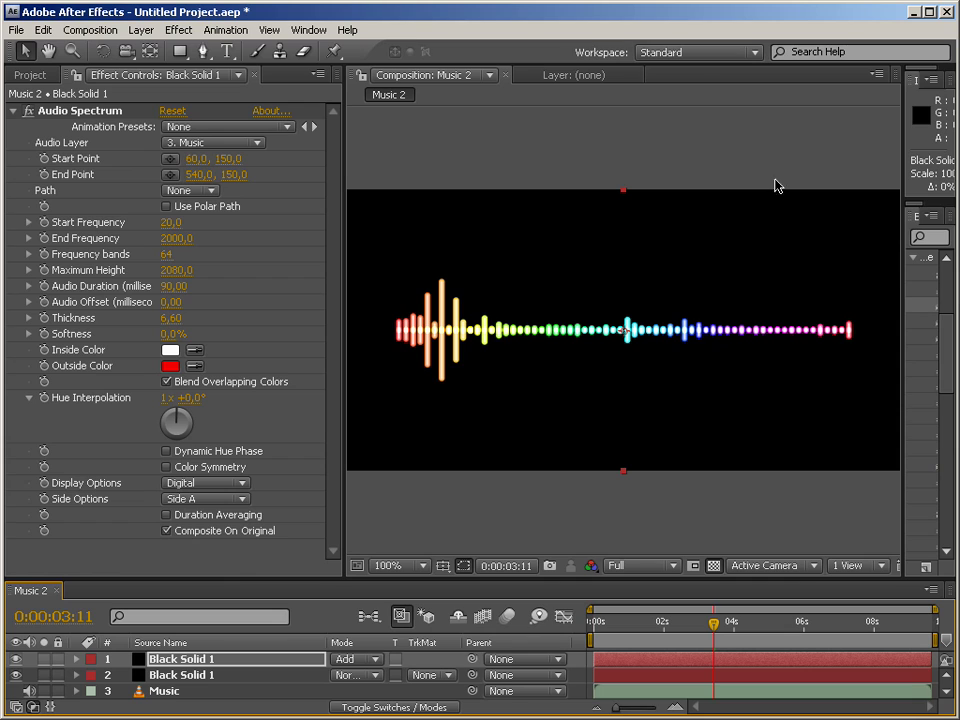
# Step: Apply Fast Blur to the flipped copy with Blurriness 3
pyautogui.moveTo(900, 274); pyautogui.dragTo(752, 279)
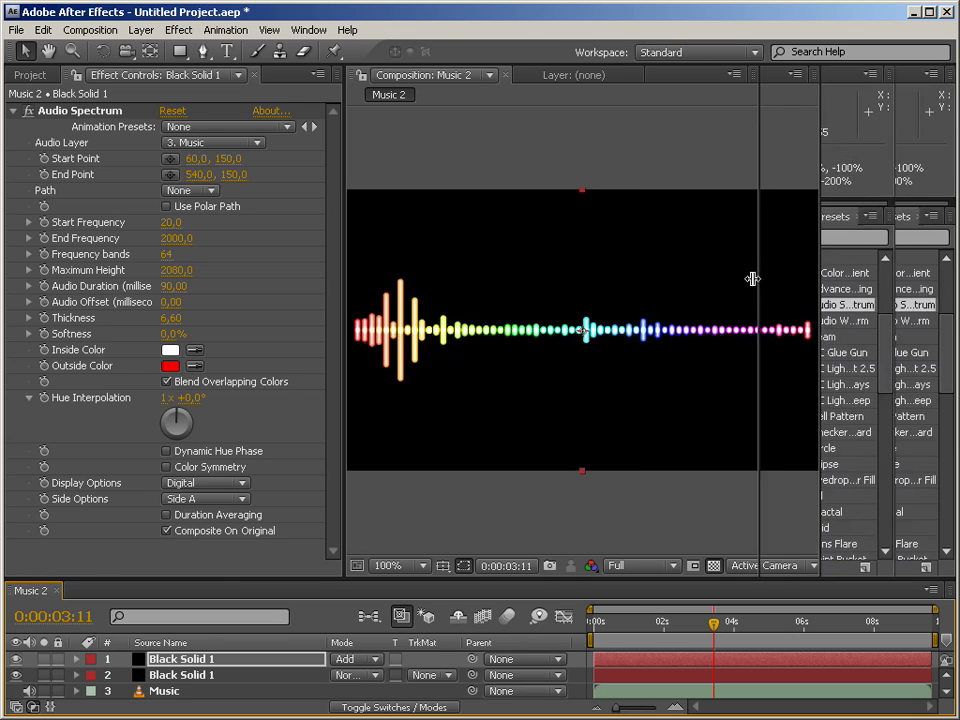
pyautogui.click(851, 228)
pyautogui.write('blur')
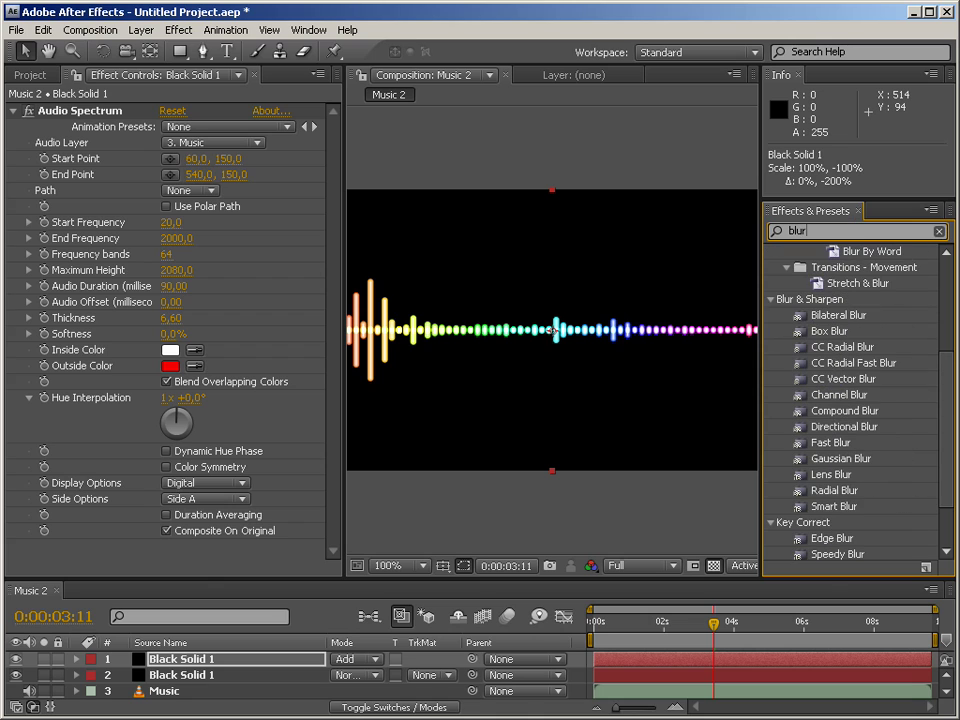
pyautogui.moveTo(845, 447); pyautogui.dragTo(740, 446)
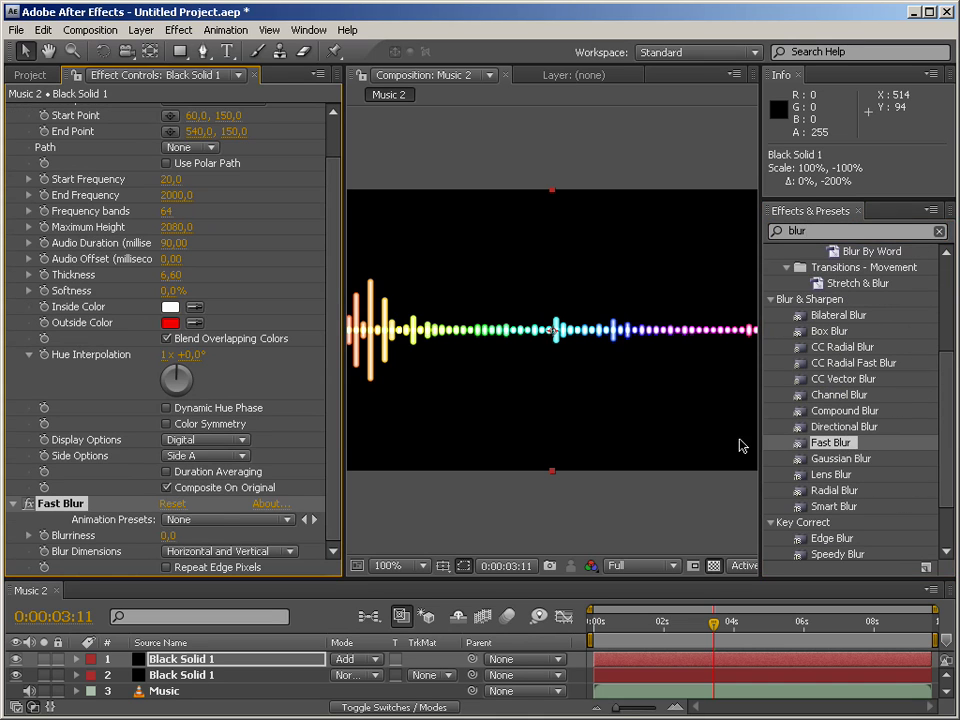
pyautogui.click(170, 537)
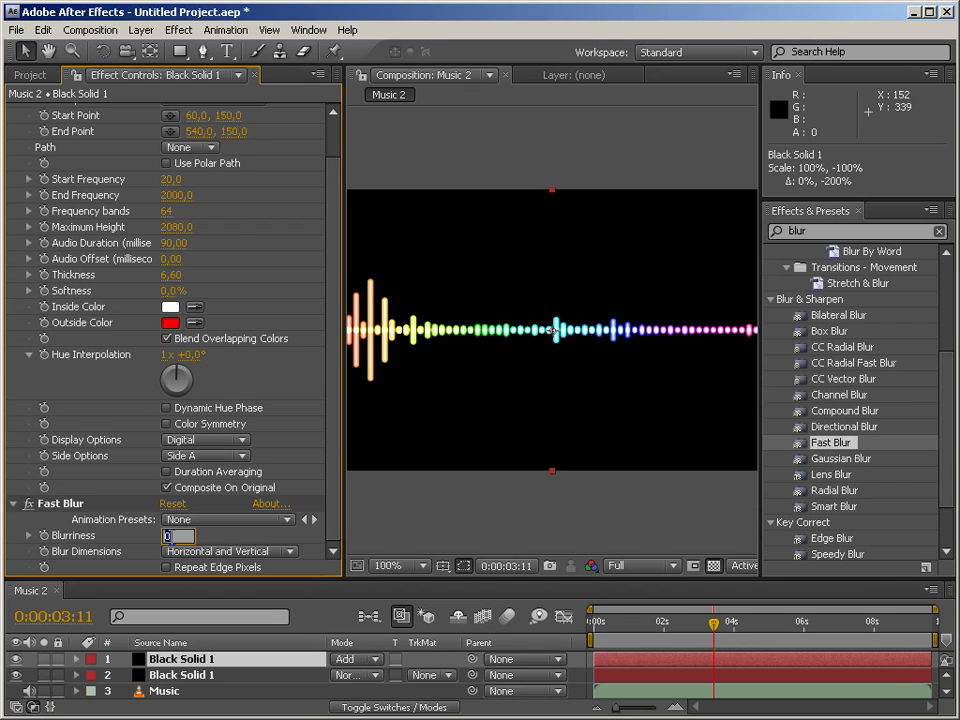
pyautogui.write('3')
pyautogui.press('Return')
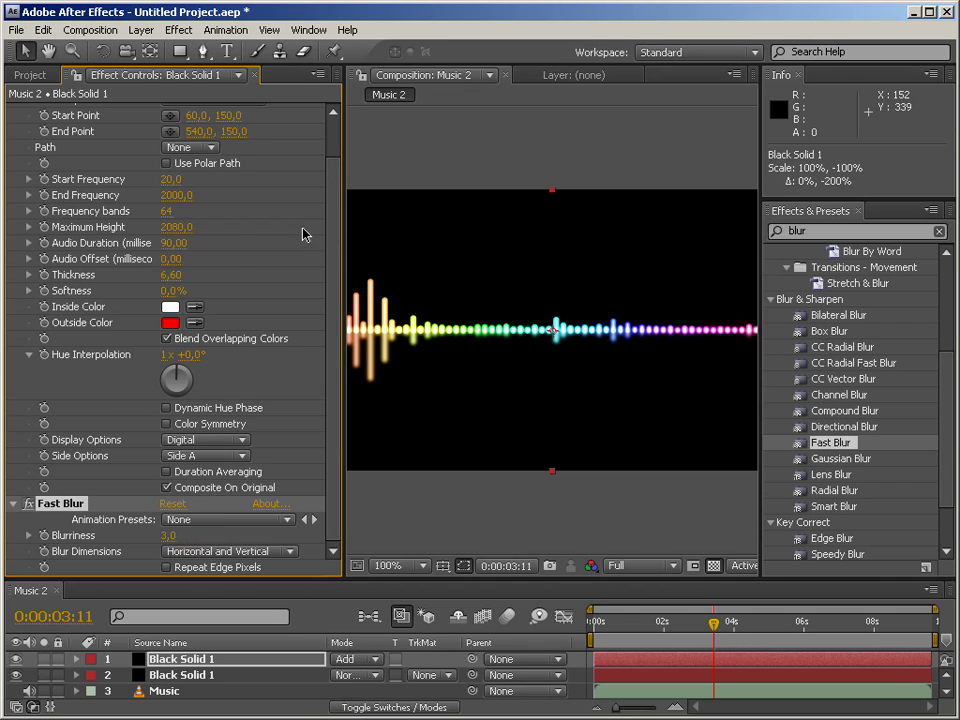
# Step: Collapse the Audio Spectrum and Fast Blur settings in Effect Controls
pyautogui.scroll(2, 332, 186)
pyautogui.click(14, 111)
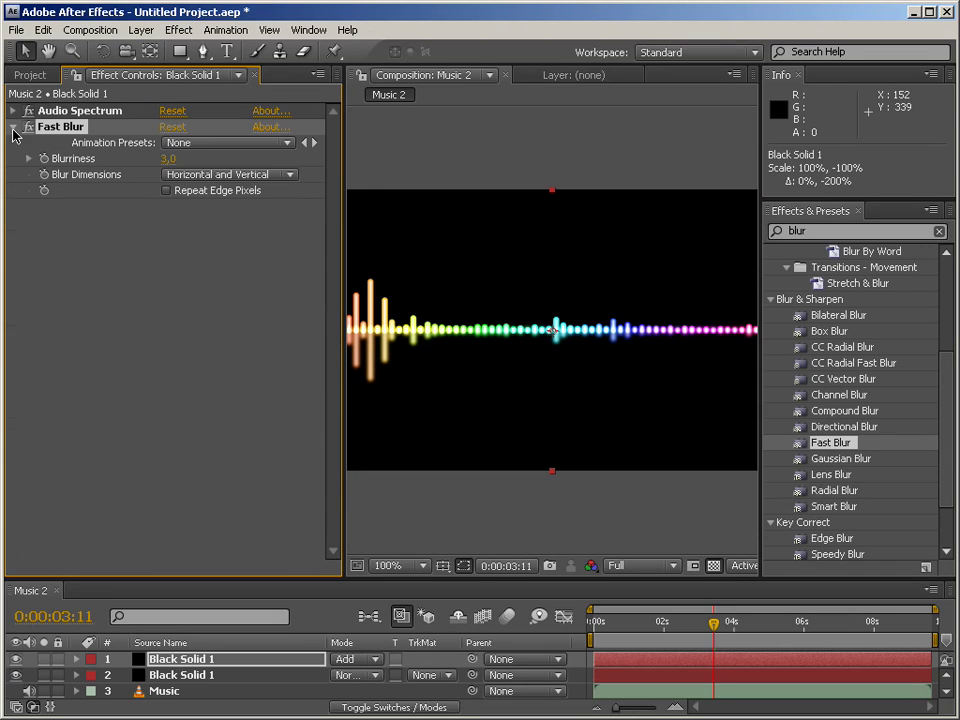
pyautogui.click(13, 127)
pyautogui.hotkey('ctrl', '5')
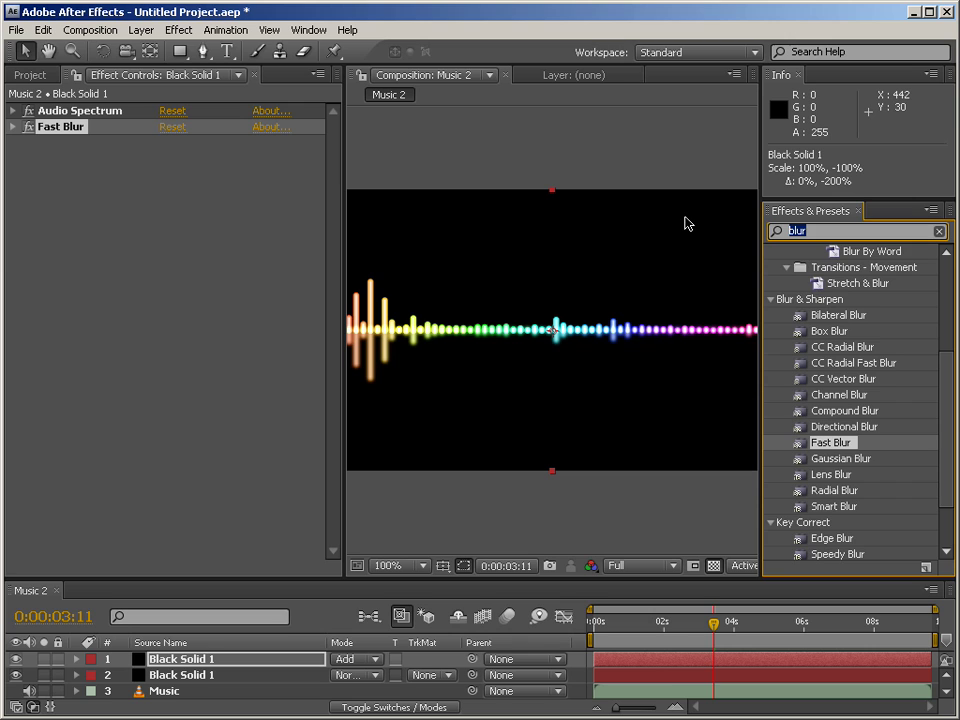
# Step: Apply Linear Wipe to the flipped copy with a Wipe Angle of 180°
pyautogui.write('linear')
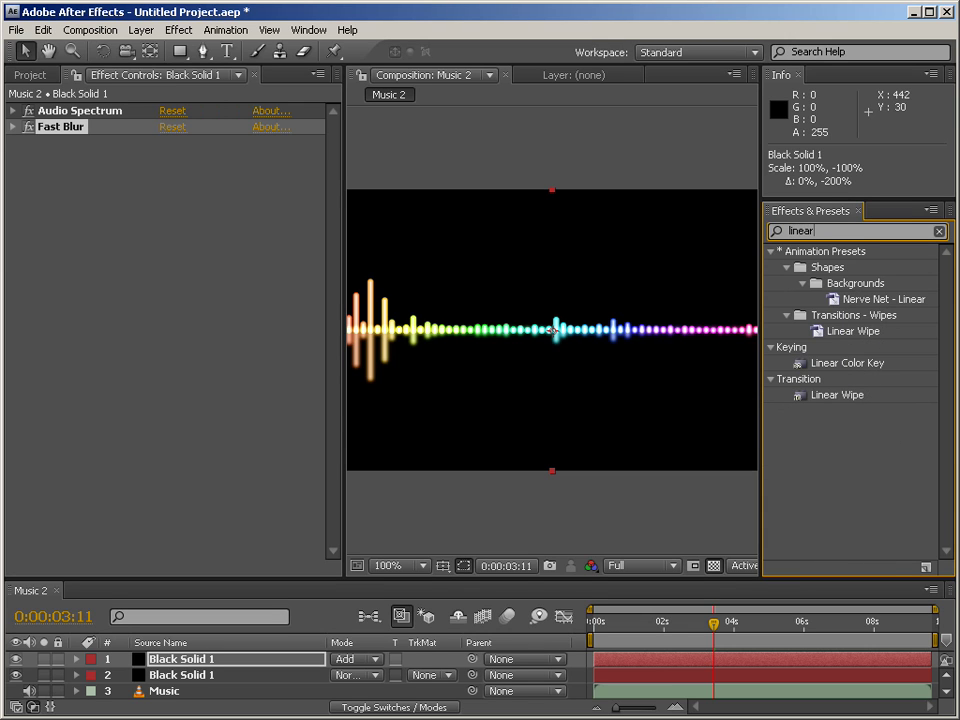
pyautogui.doubleClick(838, 395)
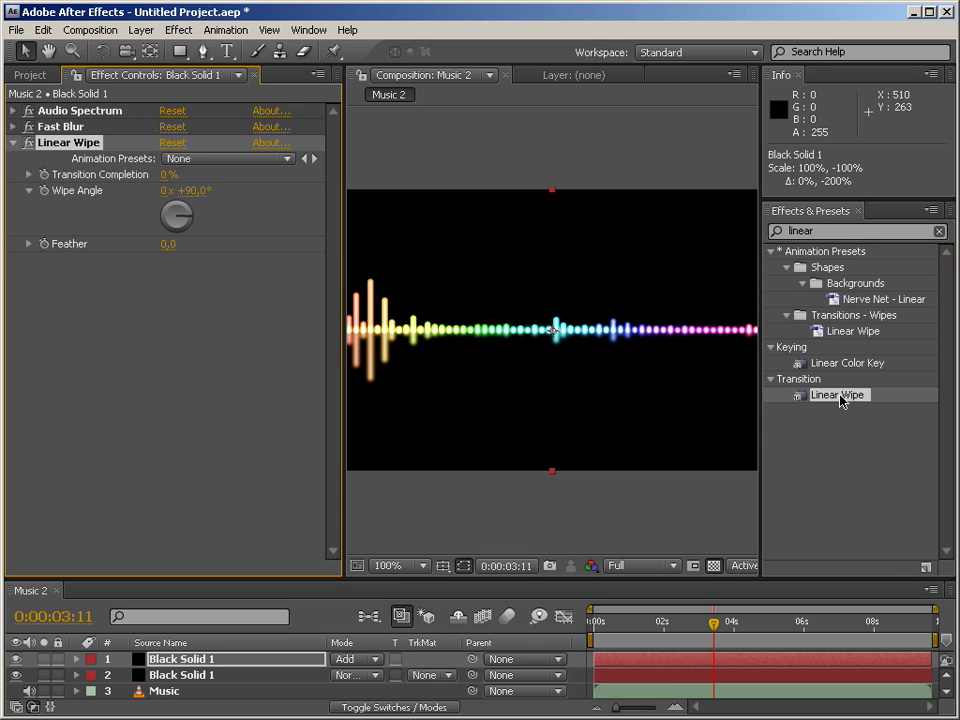
pyautogui.click(190, 191)
pyautogui.write('0')
pyautogui.press('Return')
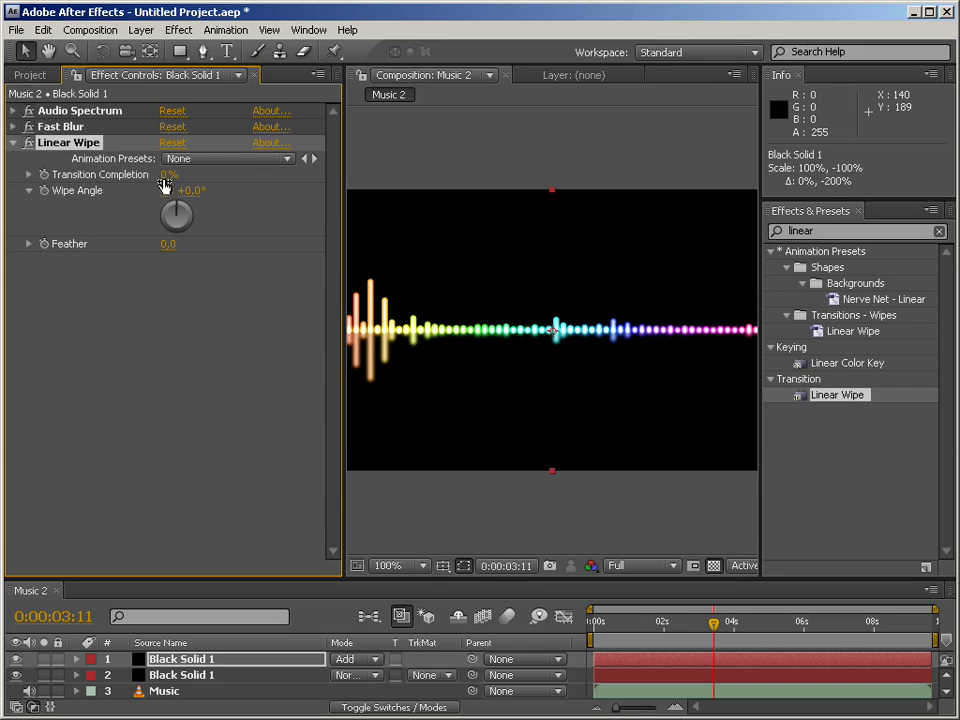
pyautogui.moveTo(170, 174); pyautogui.dragTo(198, 190)
pyautogui.click(199, 191)
pyautogui.write('180')
pyautogui.press('Return')
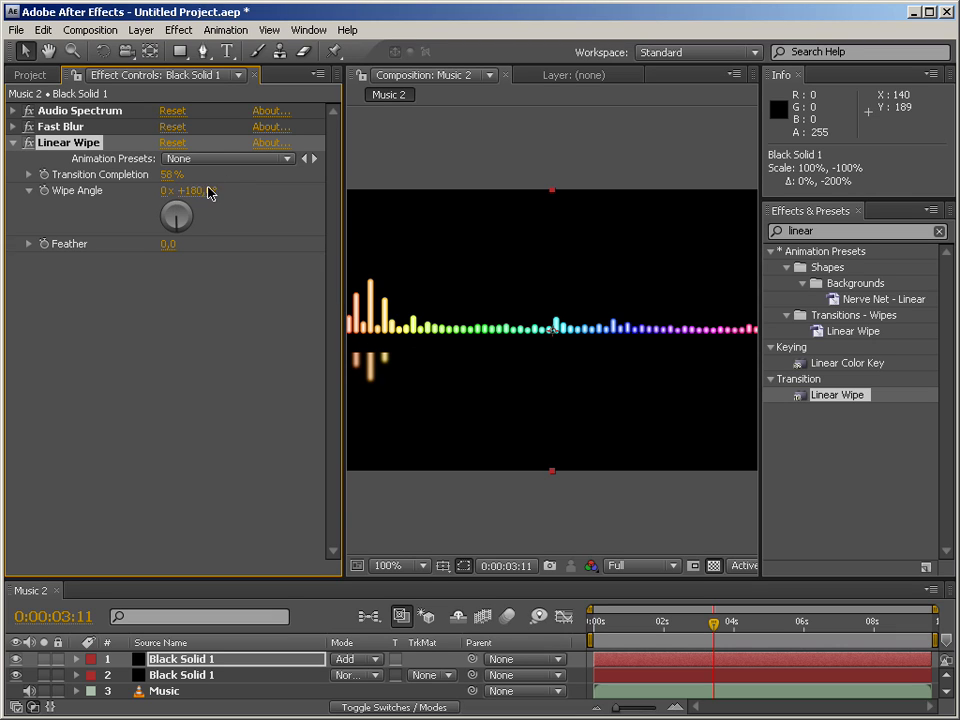
# Step: Set Transition Completion to 47% and Feather to 39 for a short, soft reflection
pyautogui.moveTo(167, 174)
pyautogui.mouseDown()
pyautogui.moveTo(148, 172)
pyautogui.moveTo(160, 174)
pyautogui.mouseUp()
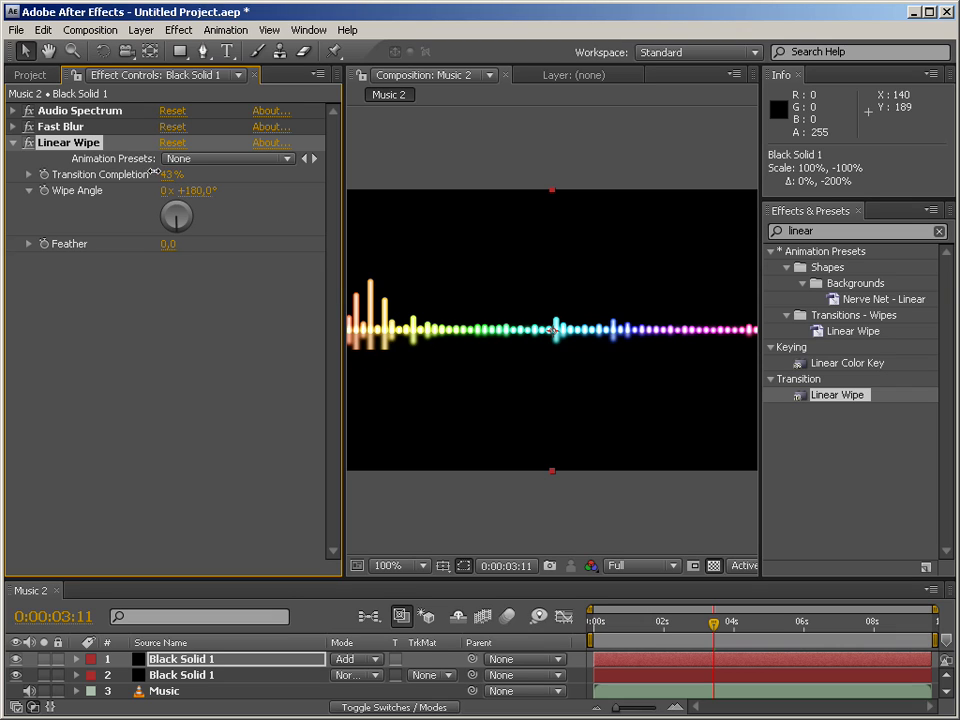
pyautogui.moveTo(168, 244); pyautogui.dragTo(197, 244)
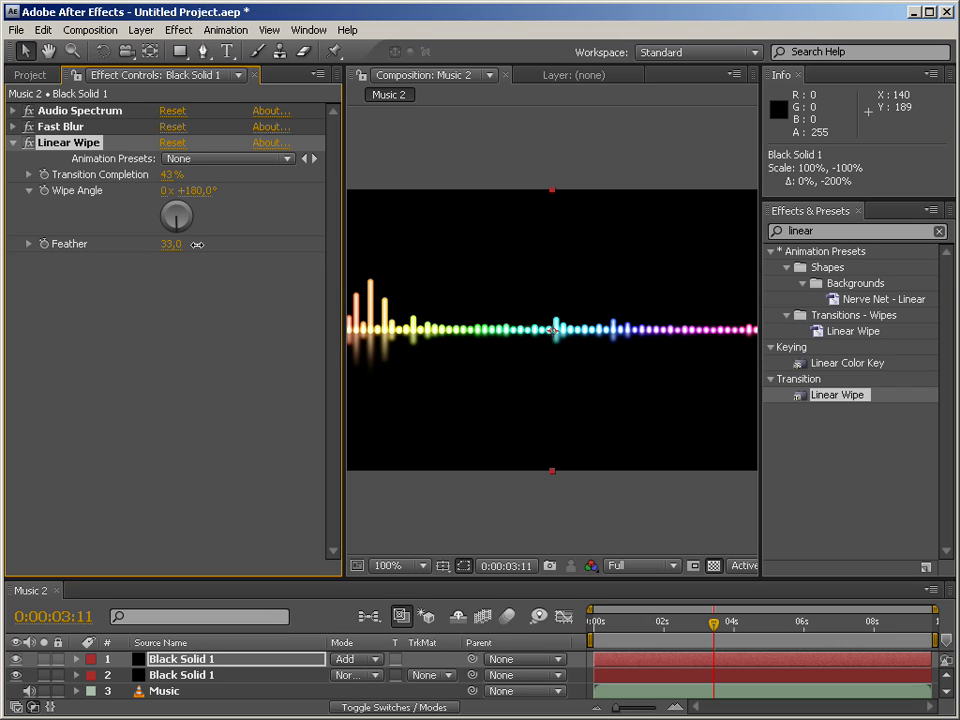
pyautogui.moveTo(163, 175); pyautogui.dragTo(168, 175)
pyautogui.moveTo(714, 625); pyautogui.dragTo(756, 628)
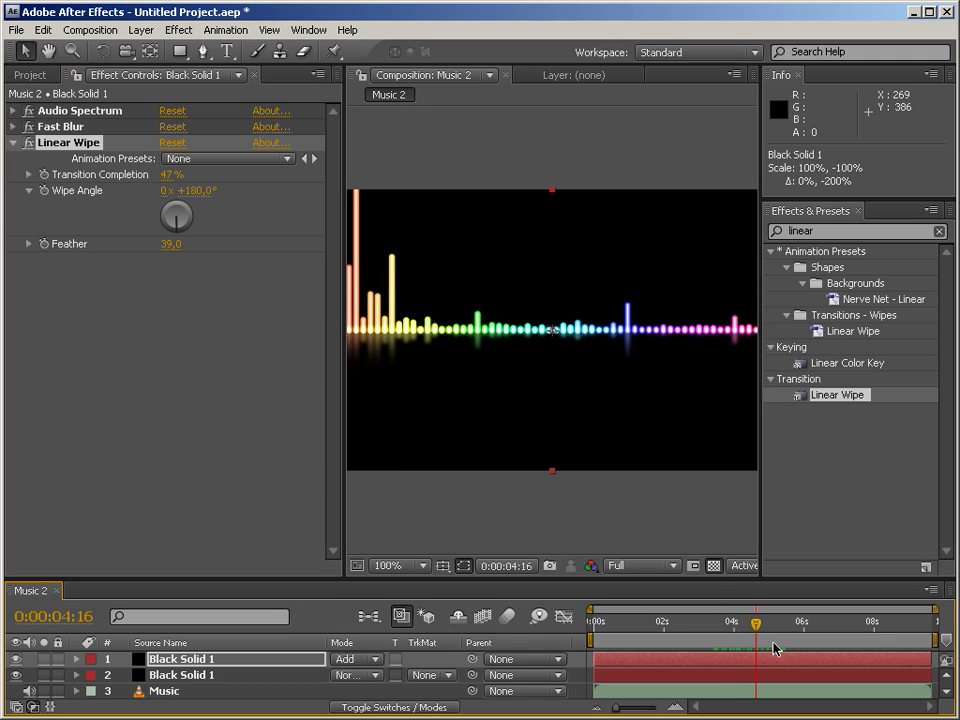
pyautogui.moveTo(341, 431); pyautogui.dragTo(182, 428)
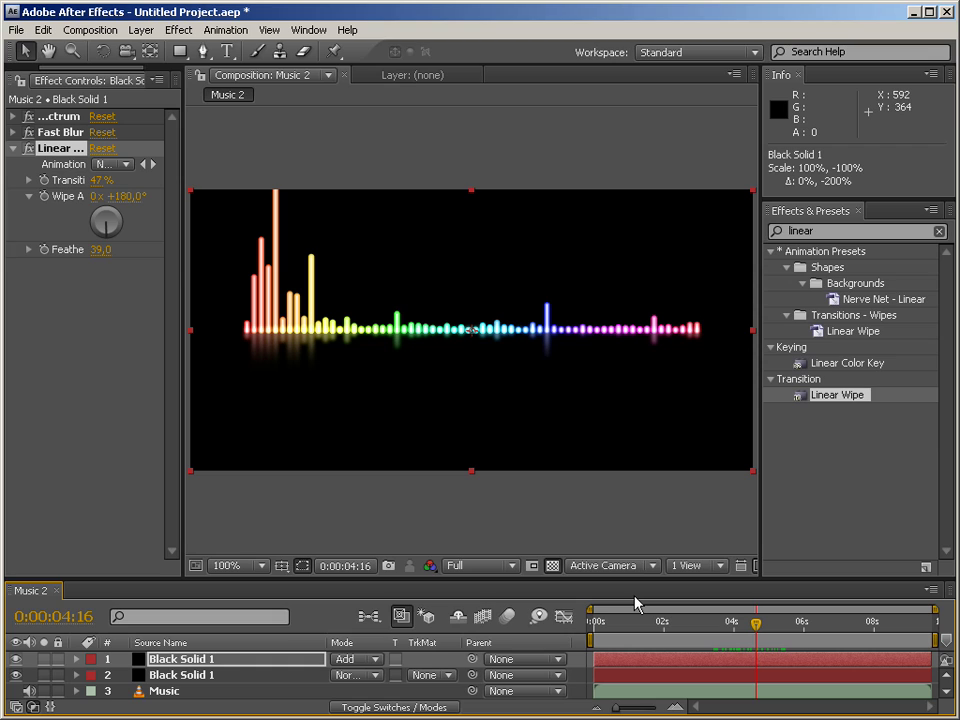
pyautogui.keyDown('ctrl'); pyautogui.click(166, 675); pyautogui.keyUp('ctrl')
pyautogui.hotkey('ctrl', 'z')
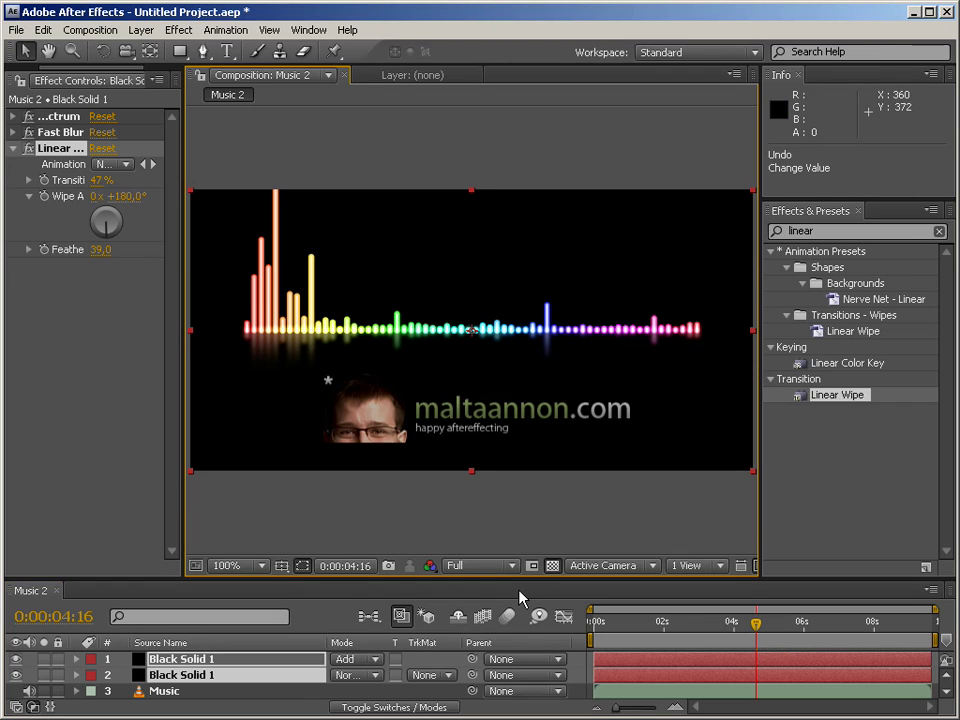